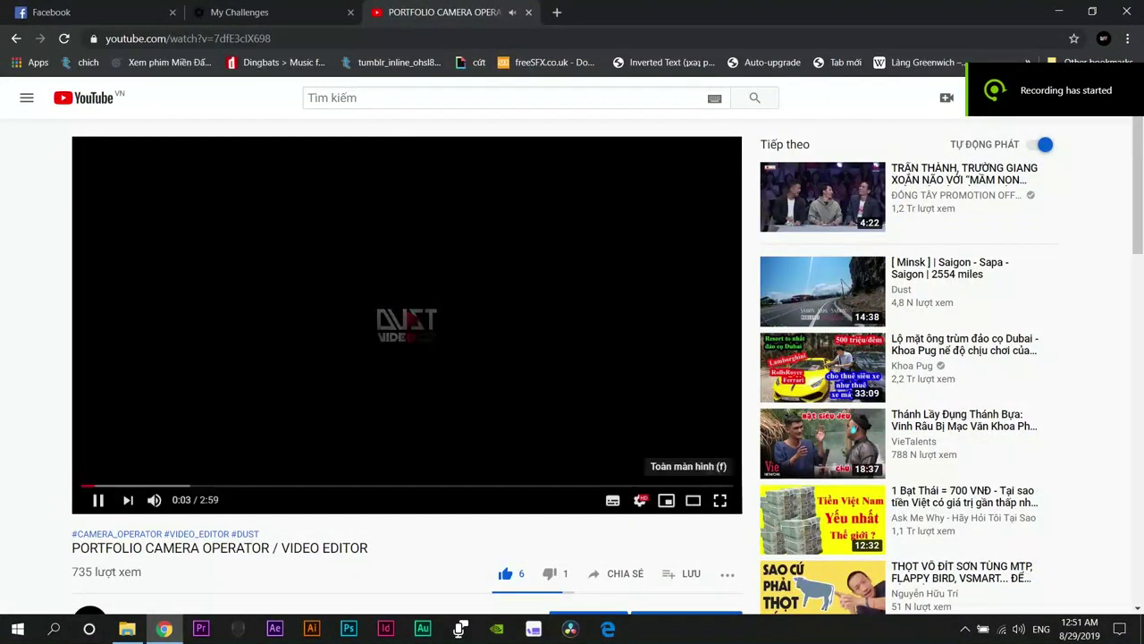
# - Switch the PORTFOLIO CAMERA OPERATOR / VIDEO EDITOR reel to full-screen playback
pyautogui.click(723, 498)
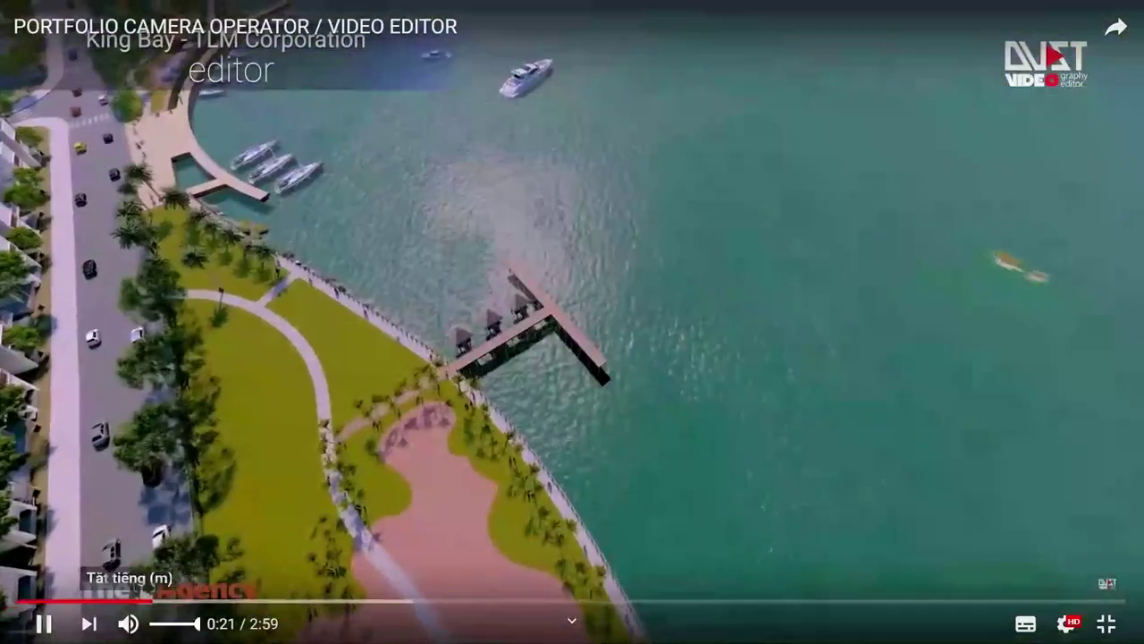
# - Lower the reel's volume slightly, pause it at 0:51, and exit full screen
pyautogui.click(186, 623)
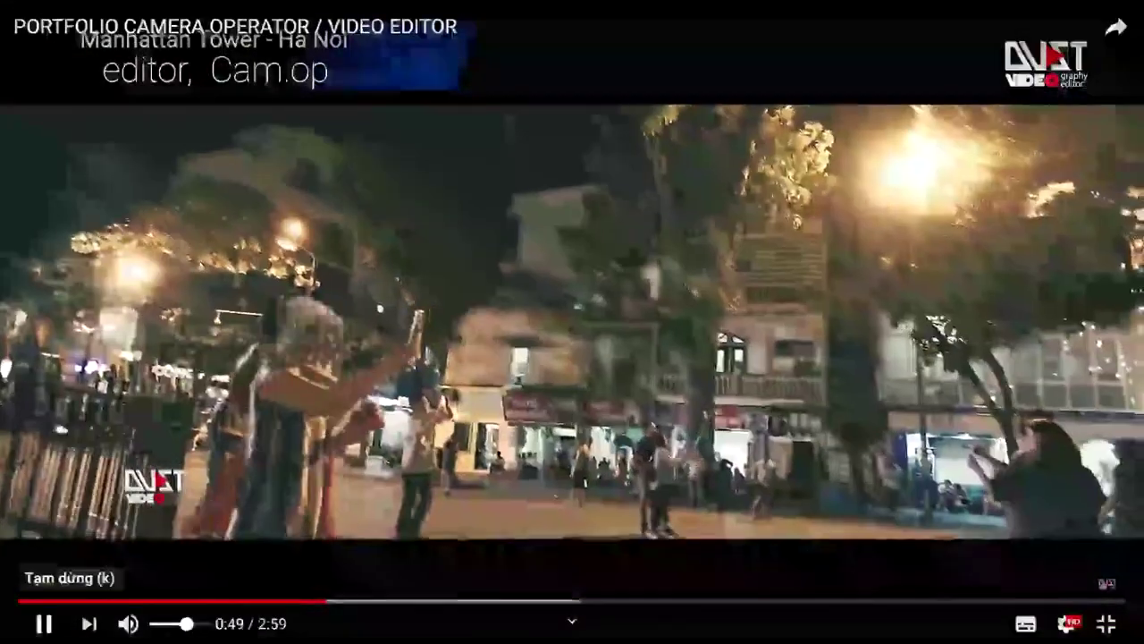
pyautogui.press('k')
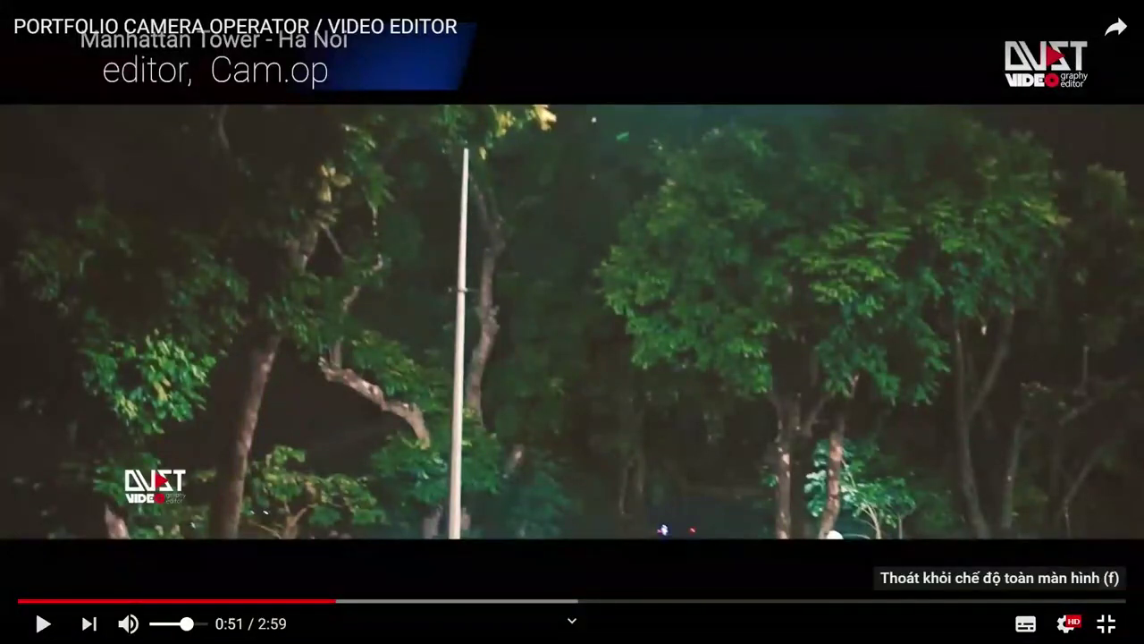
pyautogui.click(1105, 624)
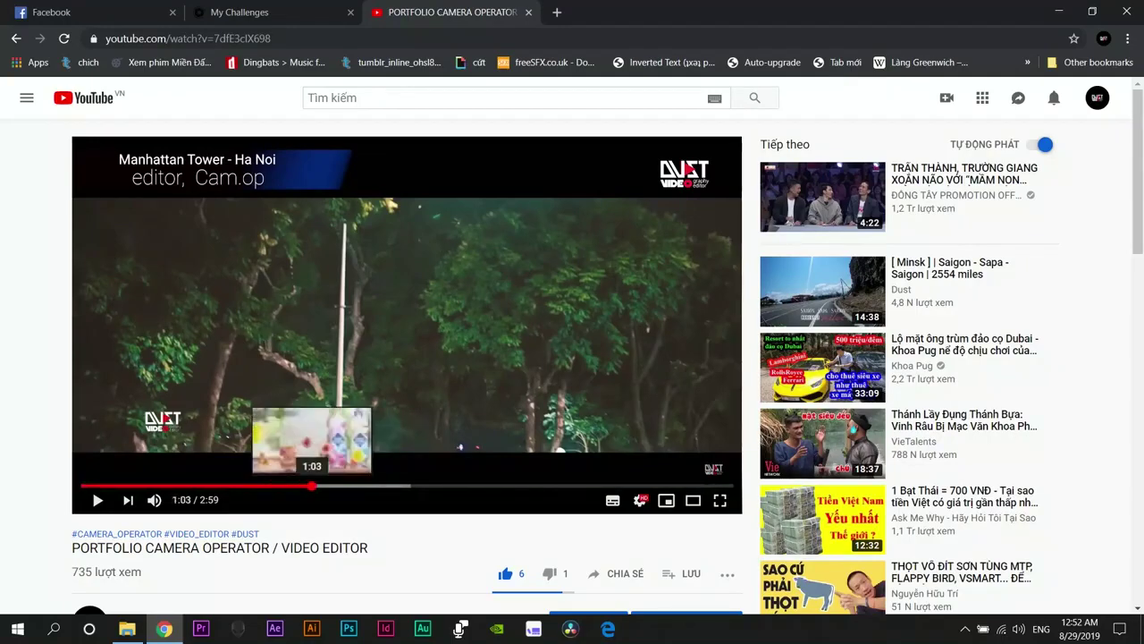
# - Seek the reel to 1:03, the VIRAL VIDEO card and 0:45, then switch to Premiere Pro
pyautogui.click(311, 486)
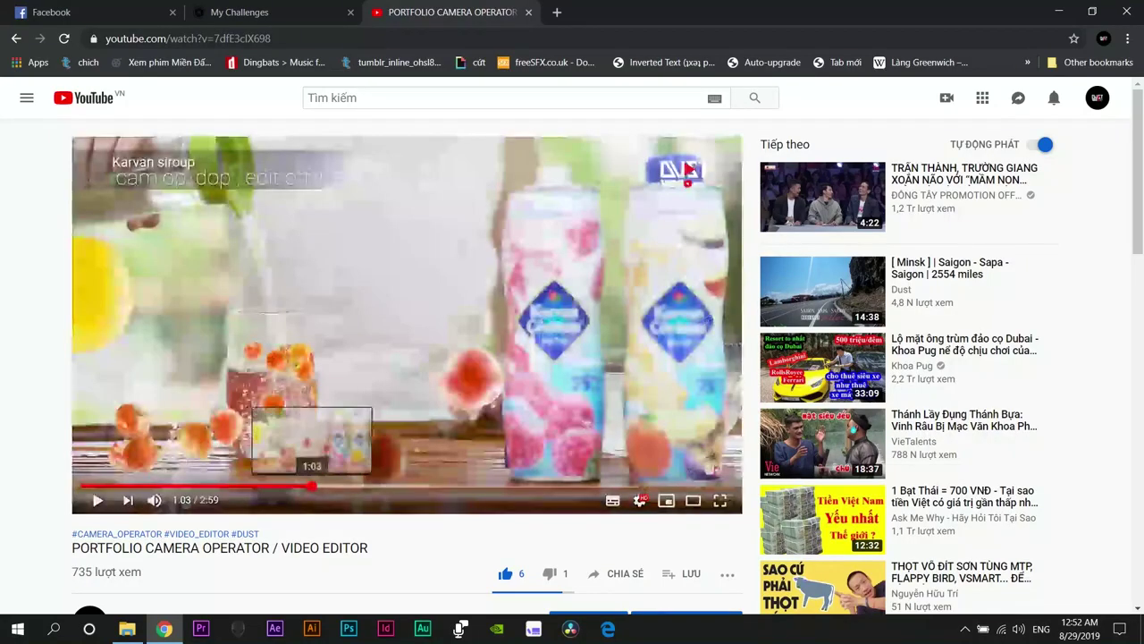
pyautogui.click(283, 485)
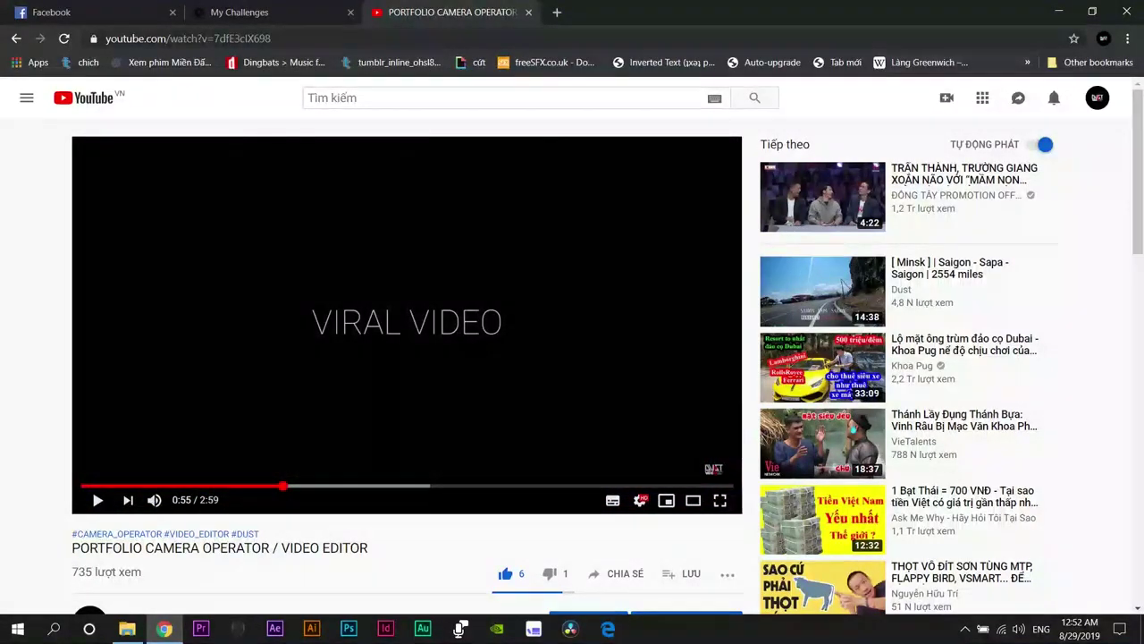
pyautogui.click(247, 486)
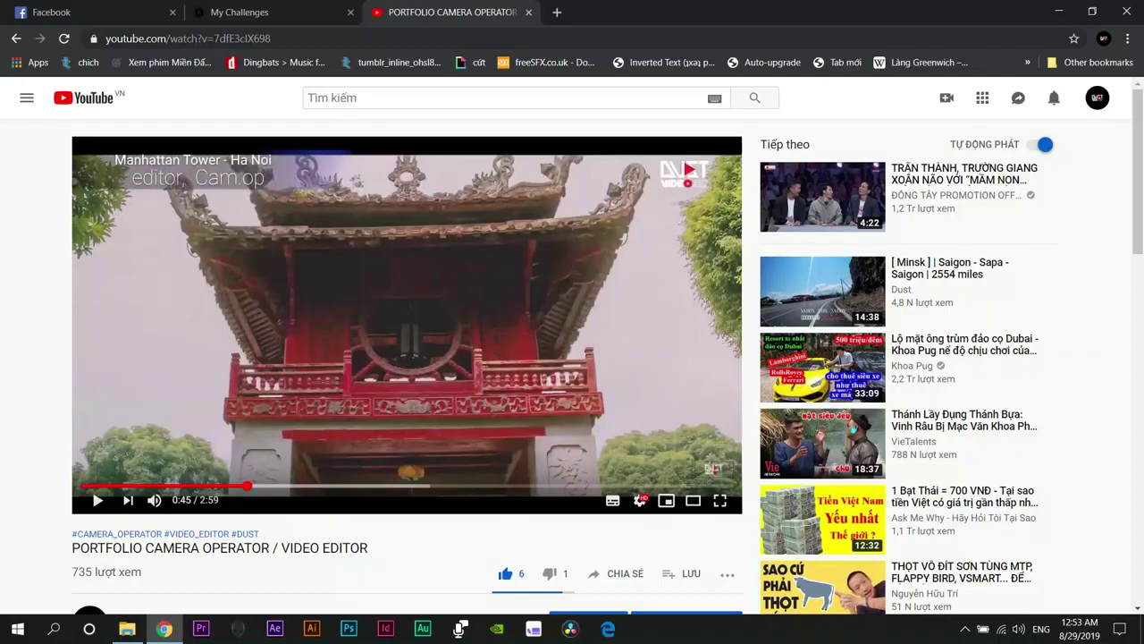
pyautogui.click(201, 628)
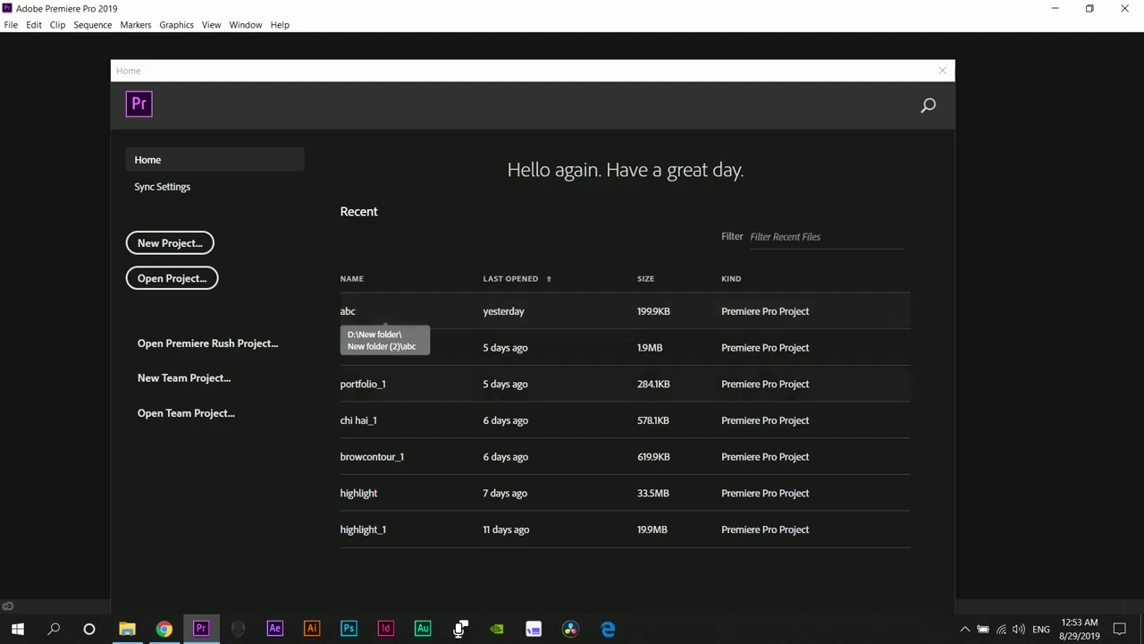
# - Open portfolio_1 from the Recent list and set its missing clip to Offline All
pyautogui.click(362, 383)
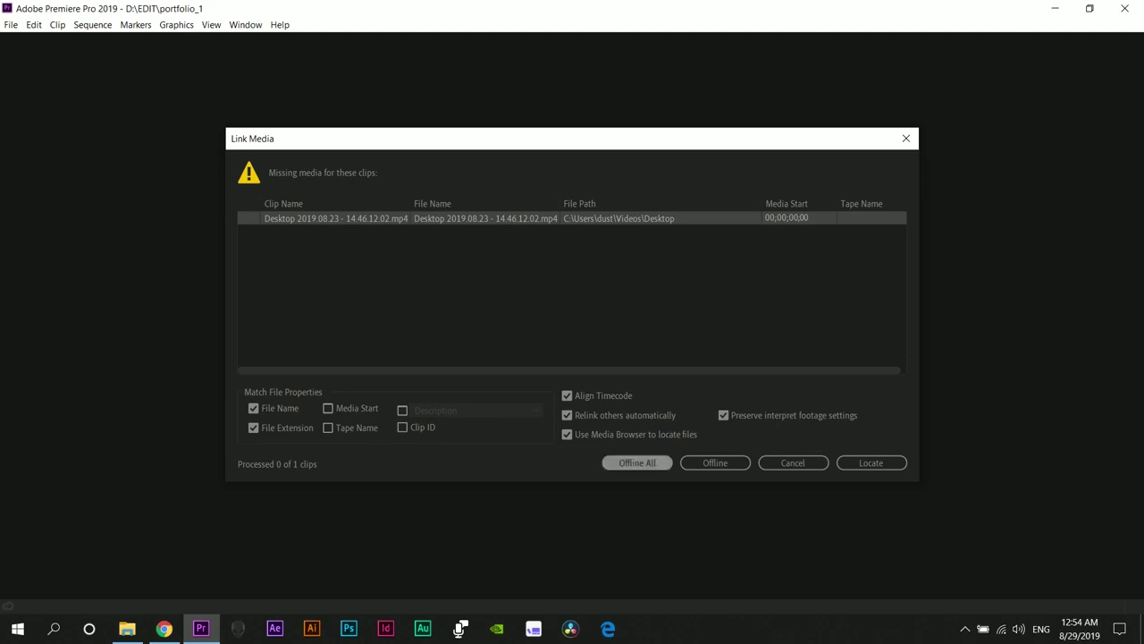
pyautogui.click(637, 462)
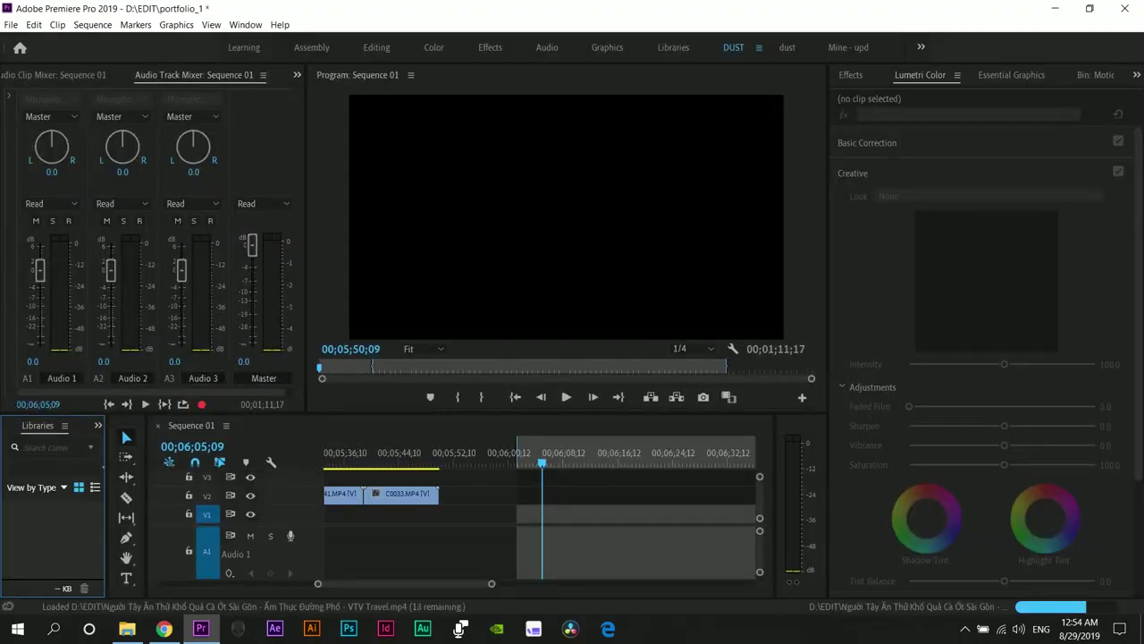
# - Clear Sequence 01's In/Out range, zoom out, and return the playhead to the start
pyautogui.rightClick(587, 460)
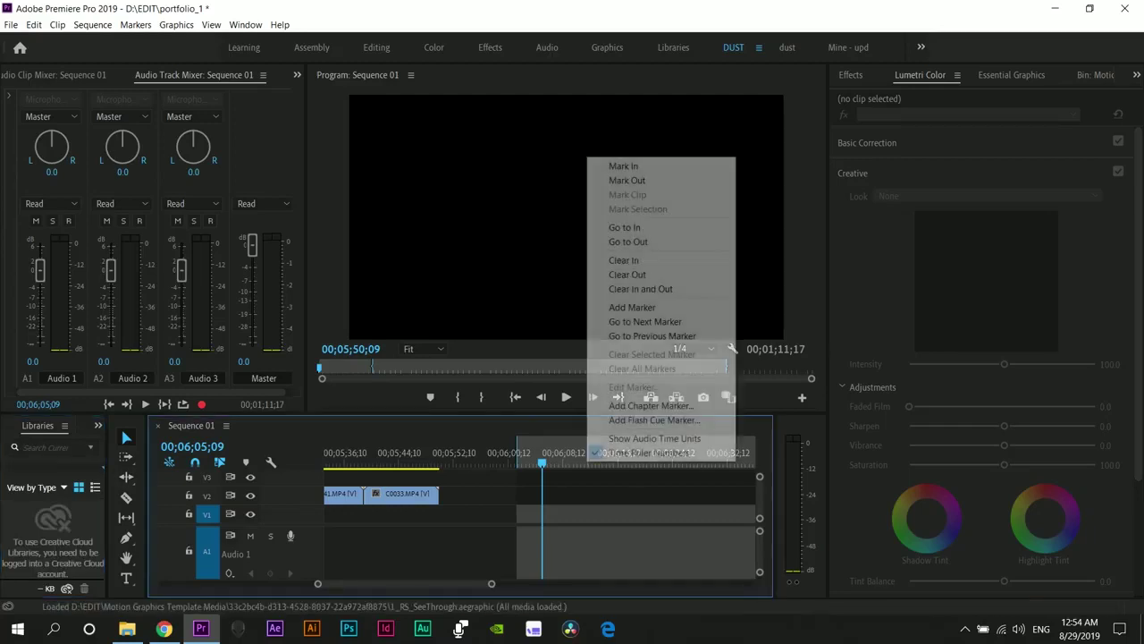
pyautogui.click(641, 289)
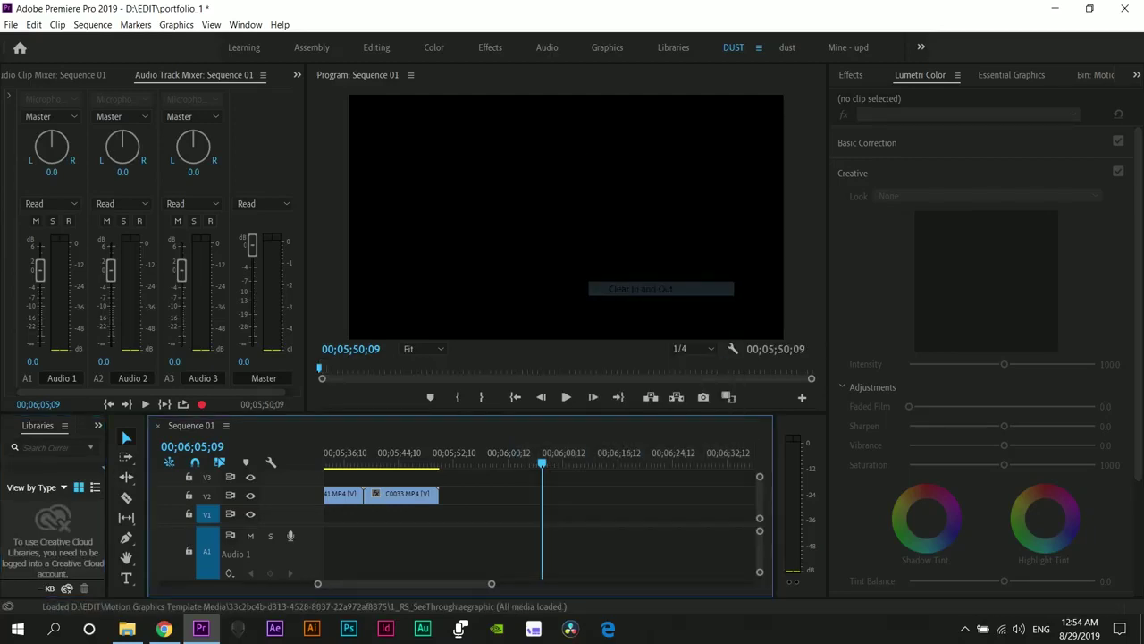
pyautogui.click(450, 460)
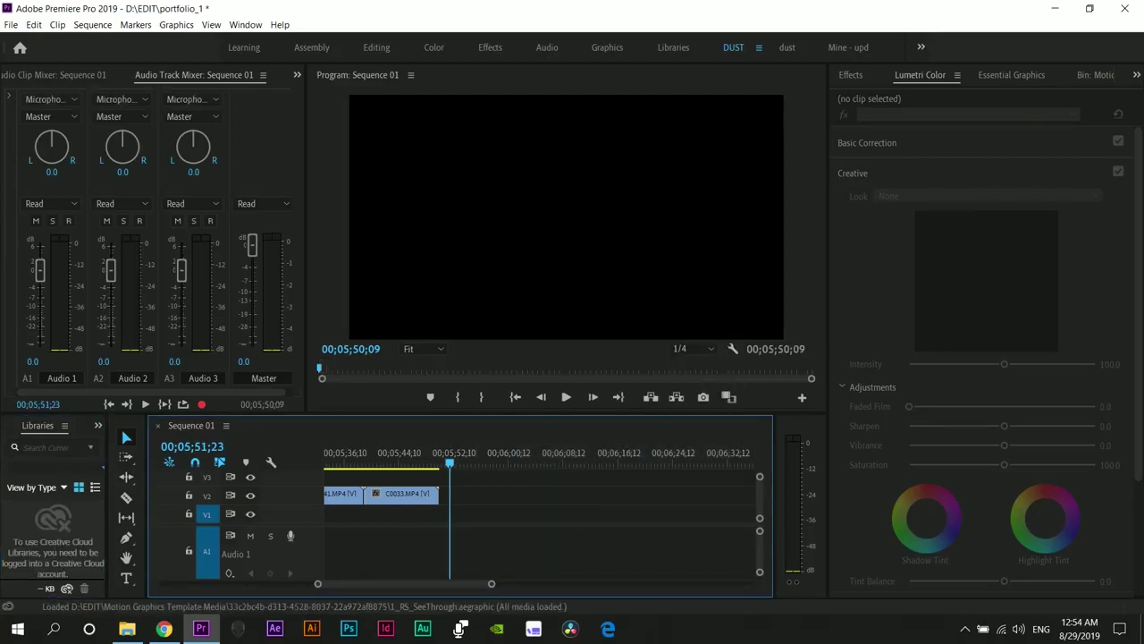
pyautogui.press('-')
pyautogui.press('-')
pyautogui.press('-')
pyautogui.press('-')
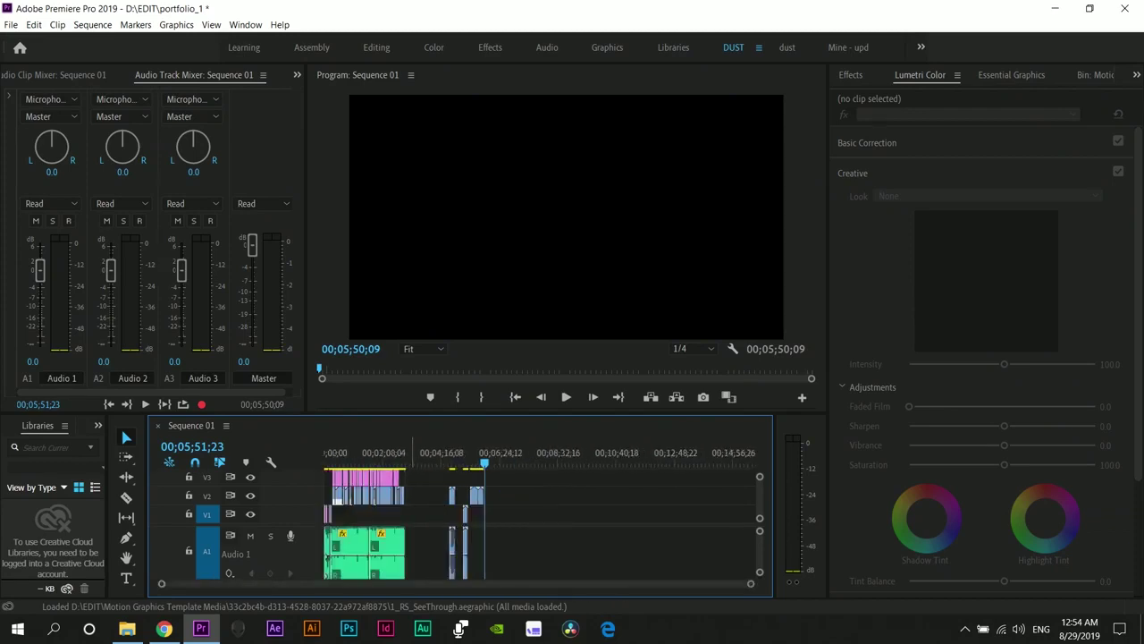
pyautogui.click(340, 454)
pyautogui.press('Home')
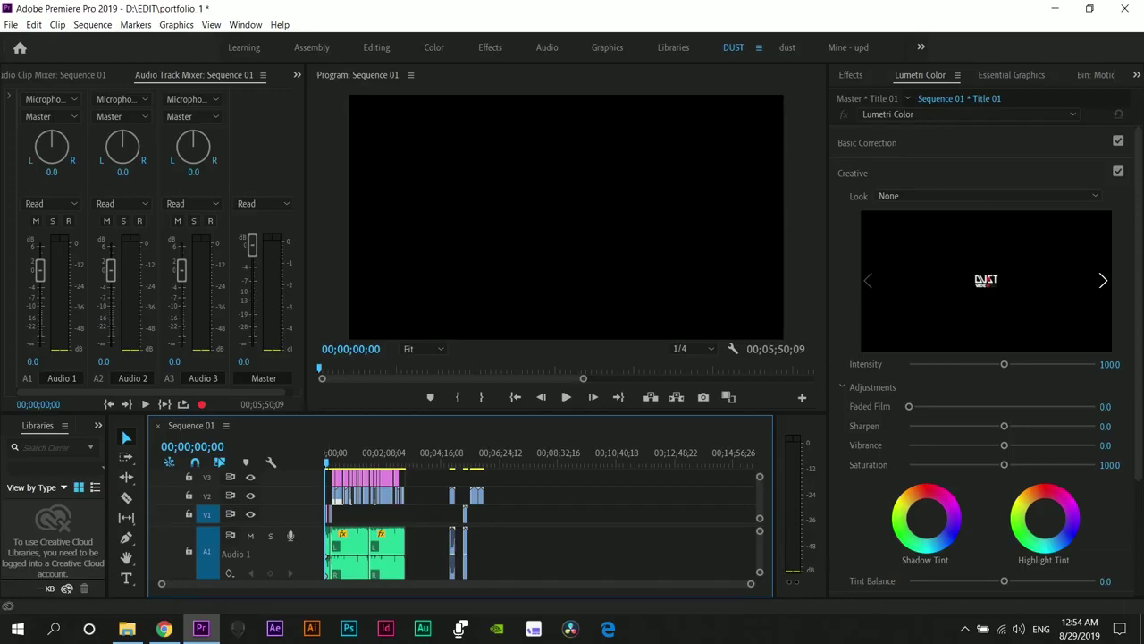
pyautogui.press('=')
pyautogui.press('=')
pyautogui.press('=')
pyautogui.press('=')
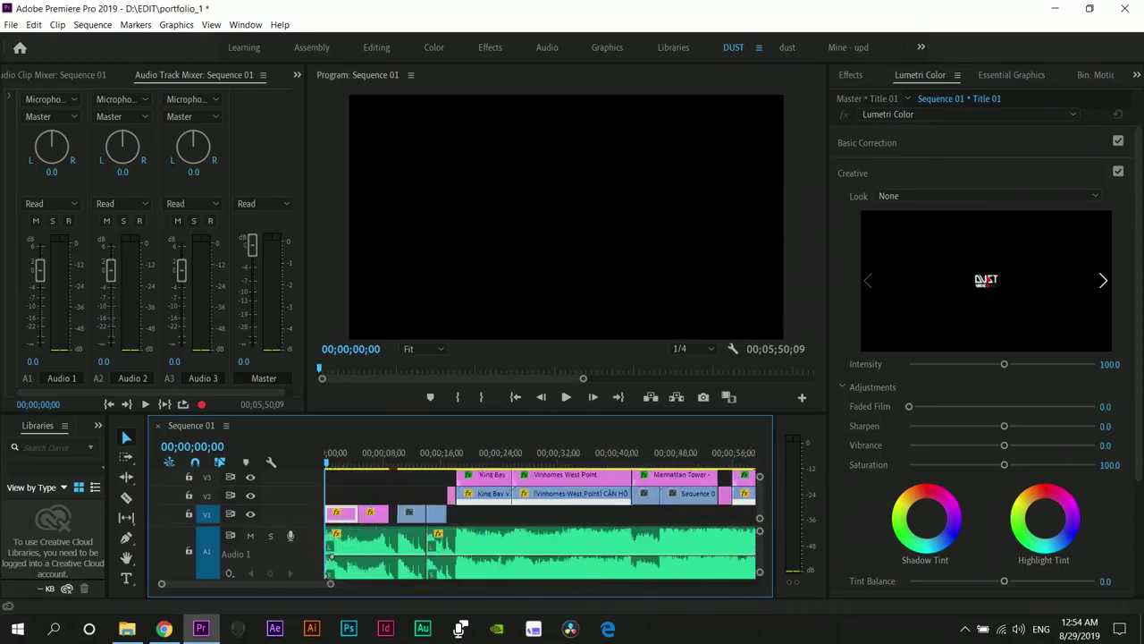
# - Enlarge the timeline panel, expand V1 to show thumbnails, and briefly play the sequence
pyautogui.moveTo(460, 414); pyautogui.dragTo(461, 240)
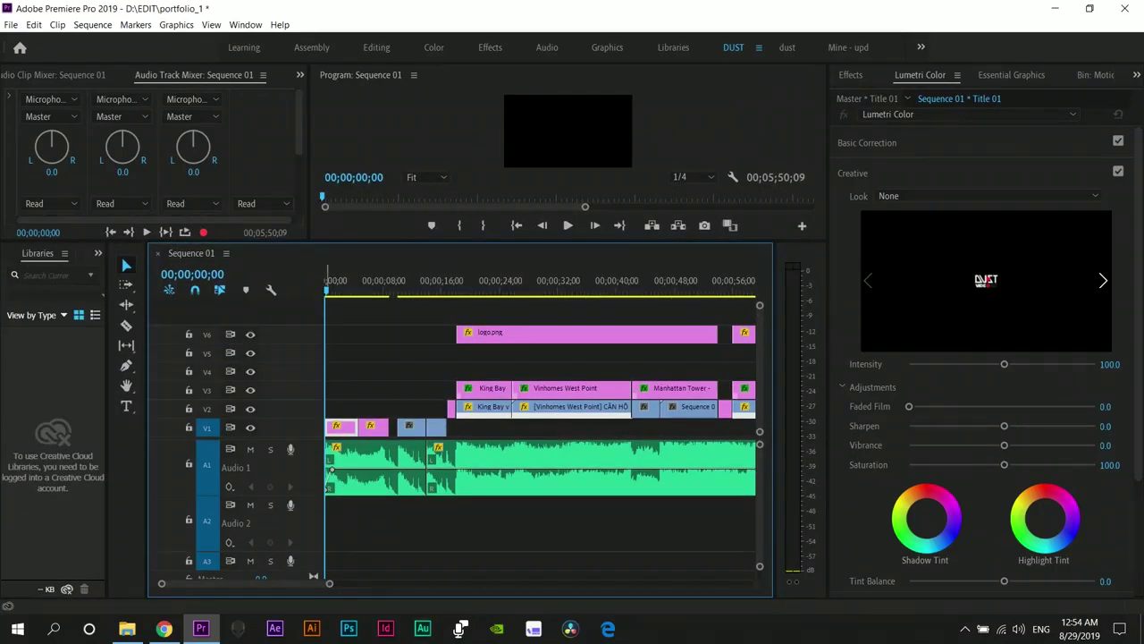
pyautogui.doubleClick(286, 427)
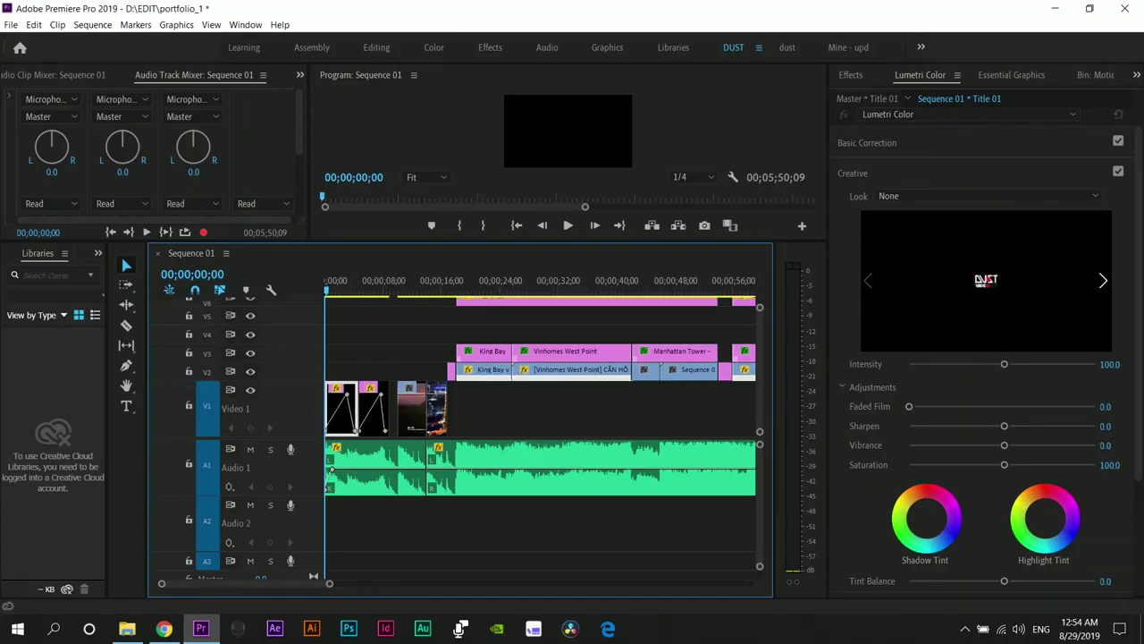
pyautogui.press('space')
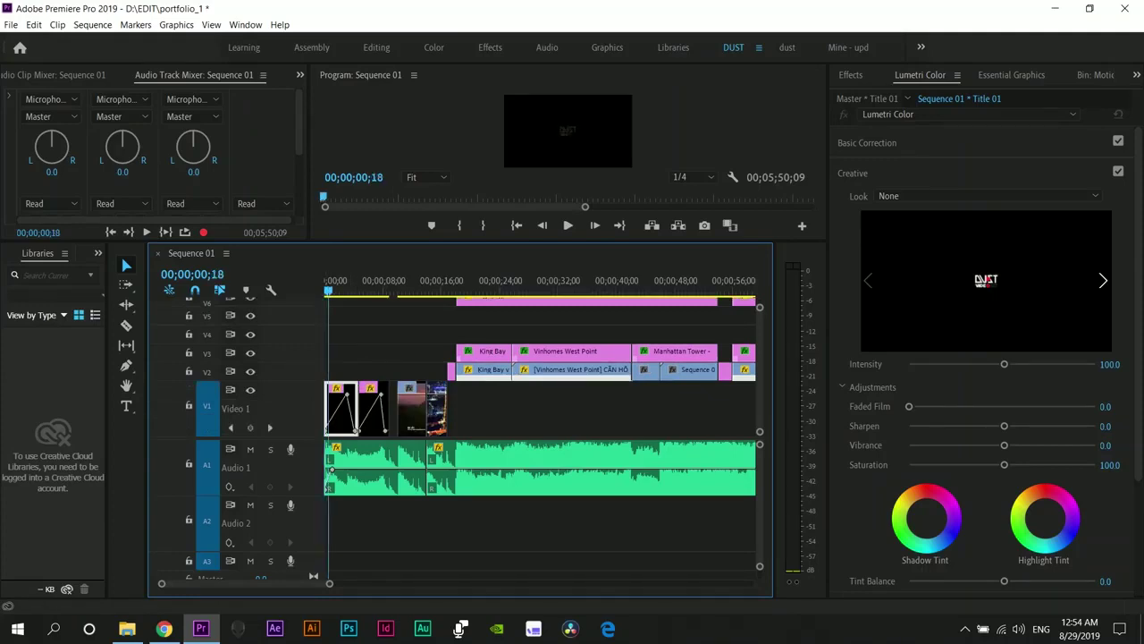
pyautogui.press('space')
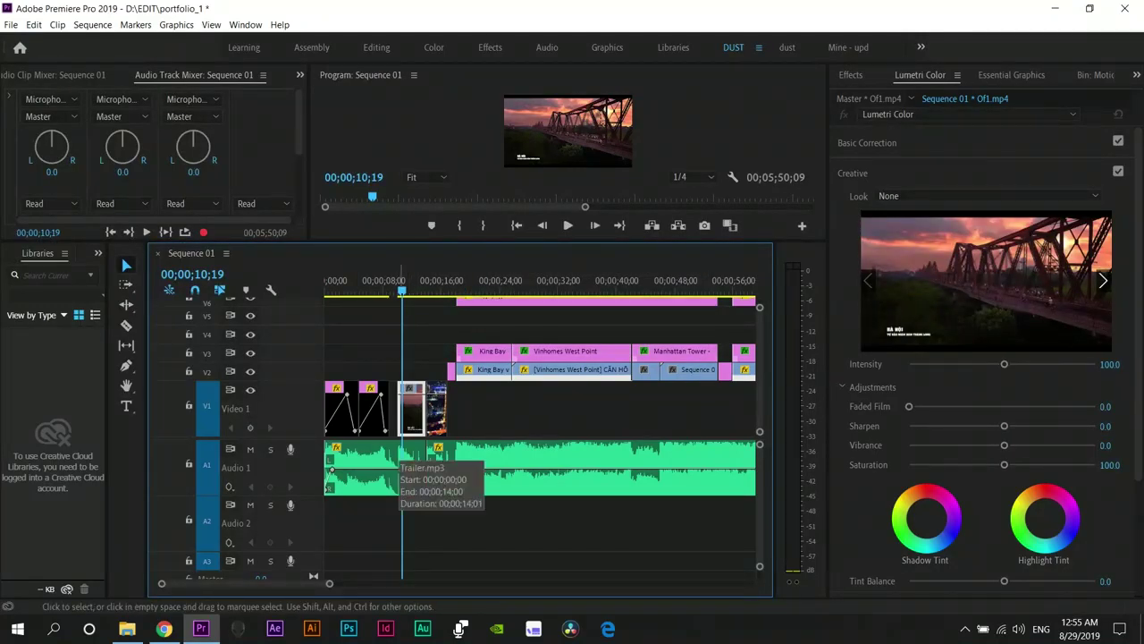
# - Zoom the timeline in, then out until the whole sequence with Trailer.mp3 fits
pyautogui.press('=')
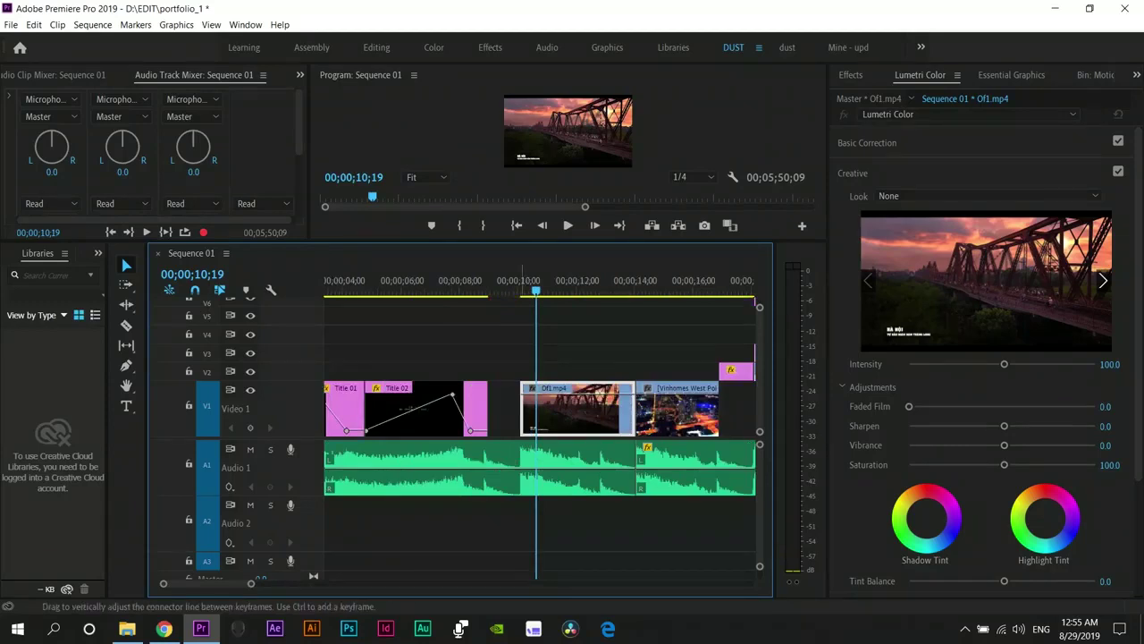
pyautogui.scroll(-3, 540, 375)
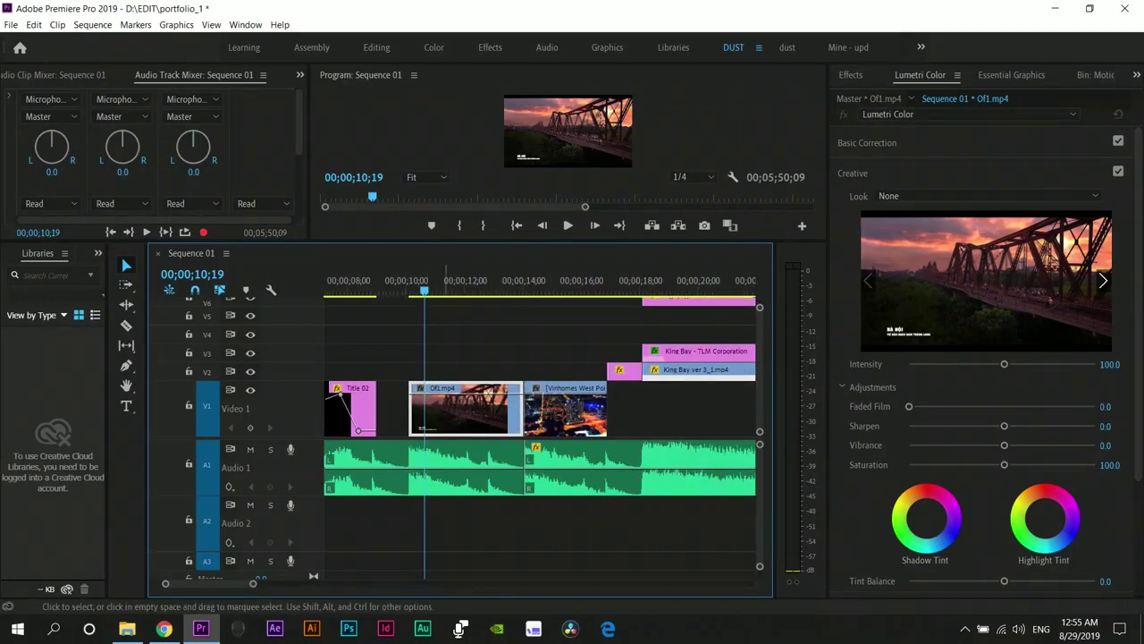
pyautogui.press('-')
pyautogui.press('-')
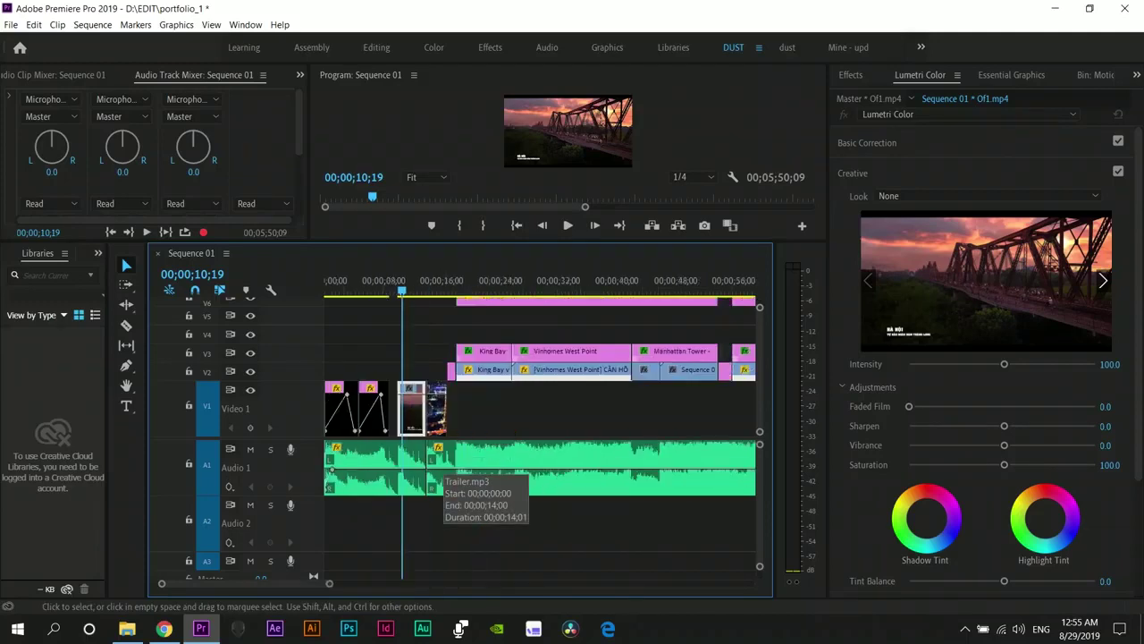
pyautogui.press('-')
pyautogui.press('-')
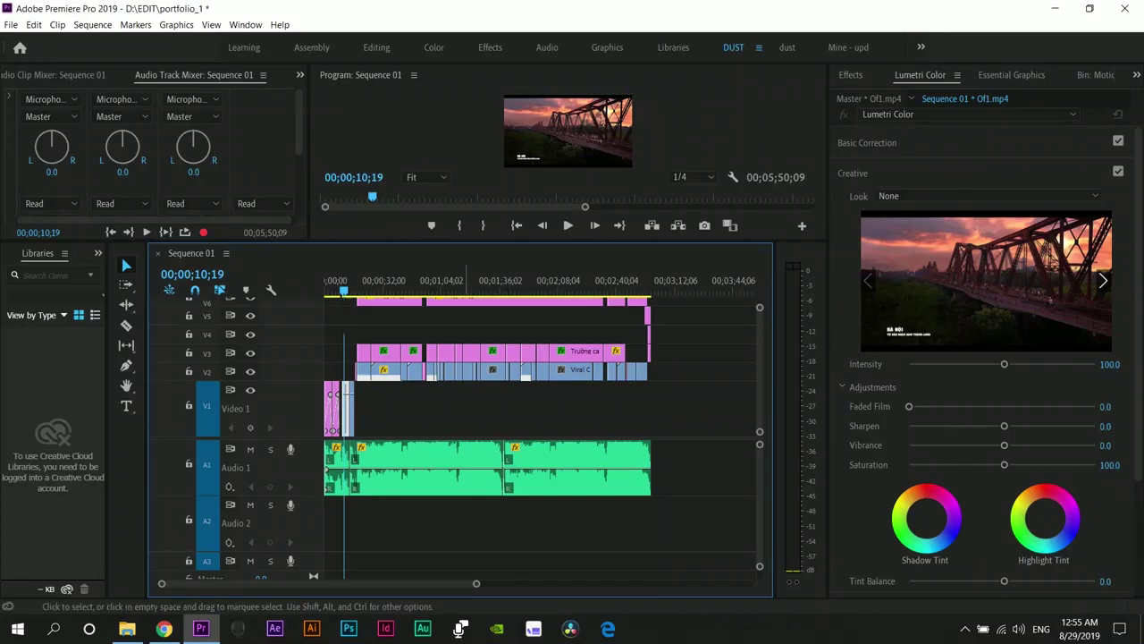
# - Select the Trailer.mp3 music clip on audio track A1
pyautogui.click(355, 465)
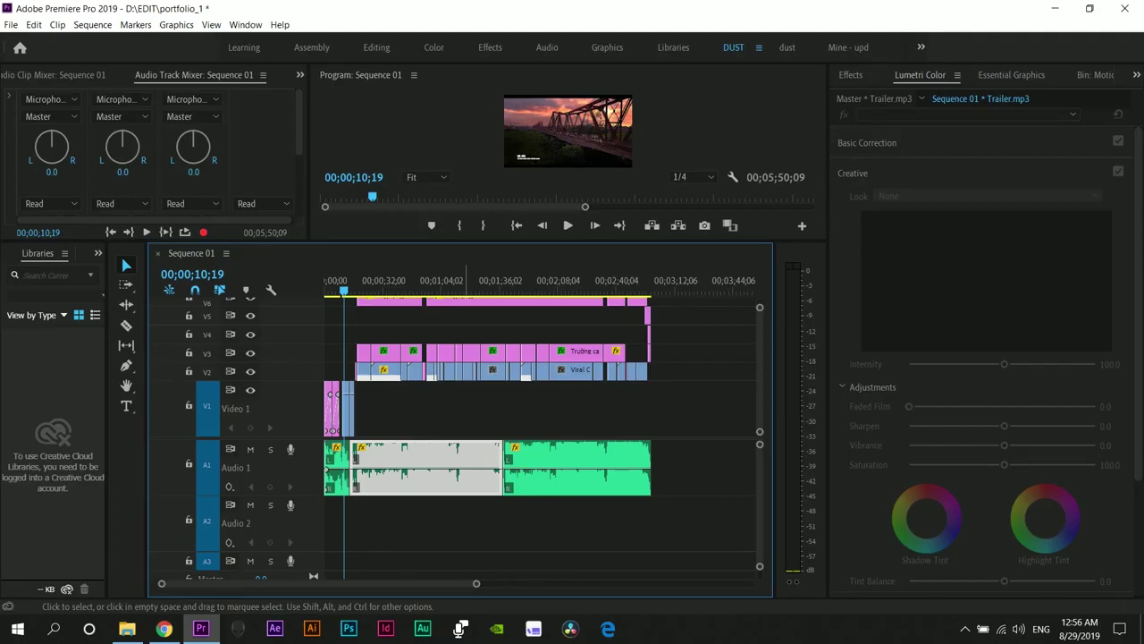
# - Zoom the timeline around 00;00;10;19 and start previewing the reel from there
pyautogui.press('=')
pyautogui.press('=')
pyautogui.press('=')
pyautogui.press('=')
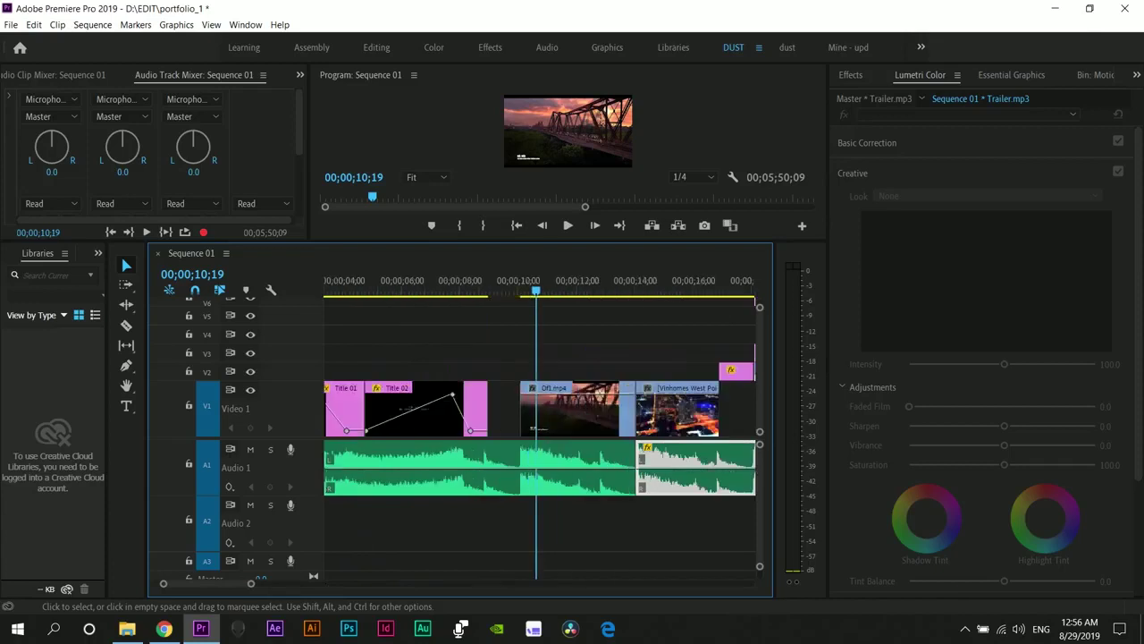
pyautogui.press('-')
pyautogui.press('-')
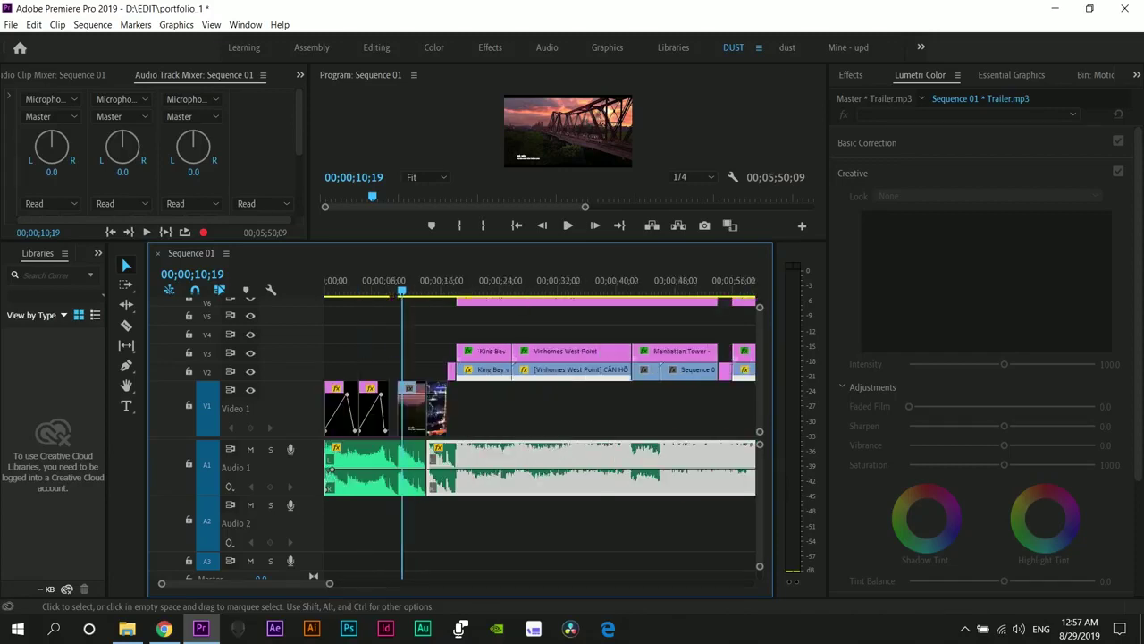
pyautogui.press('=')
pyautogui.press('=')
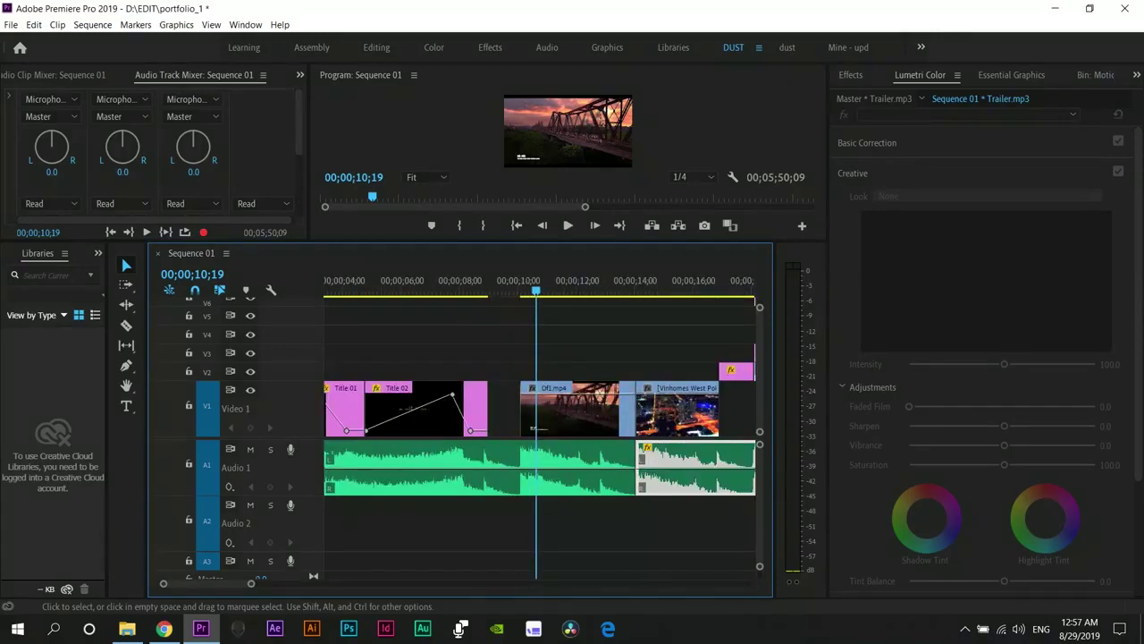
pyautogui.press('space')
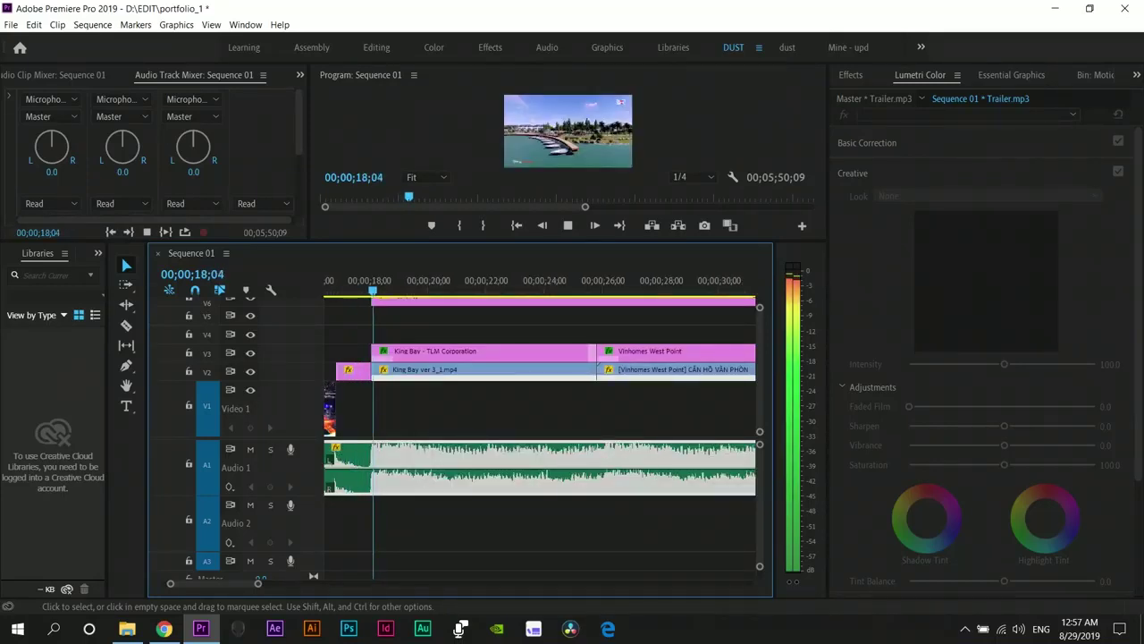
# - Lower the Windows speaker volume from 92 to 41 while previewing, stopping at 00;00;32;18
pyautogui.press('space')
pyautogui.press('space')
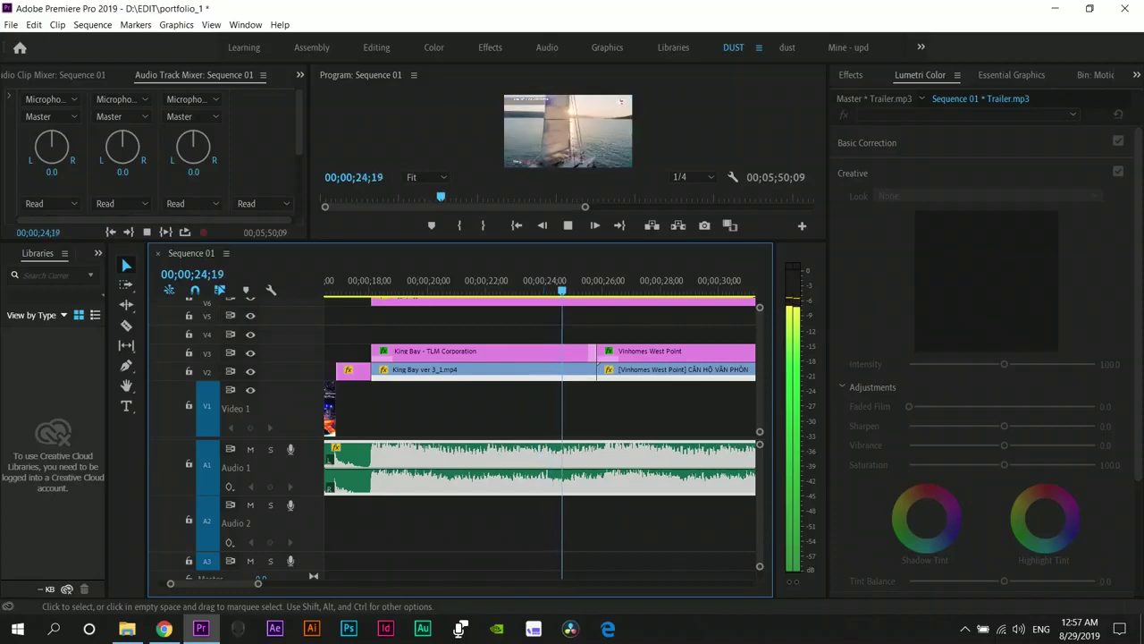
pyautogui.press('space')
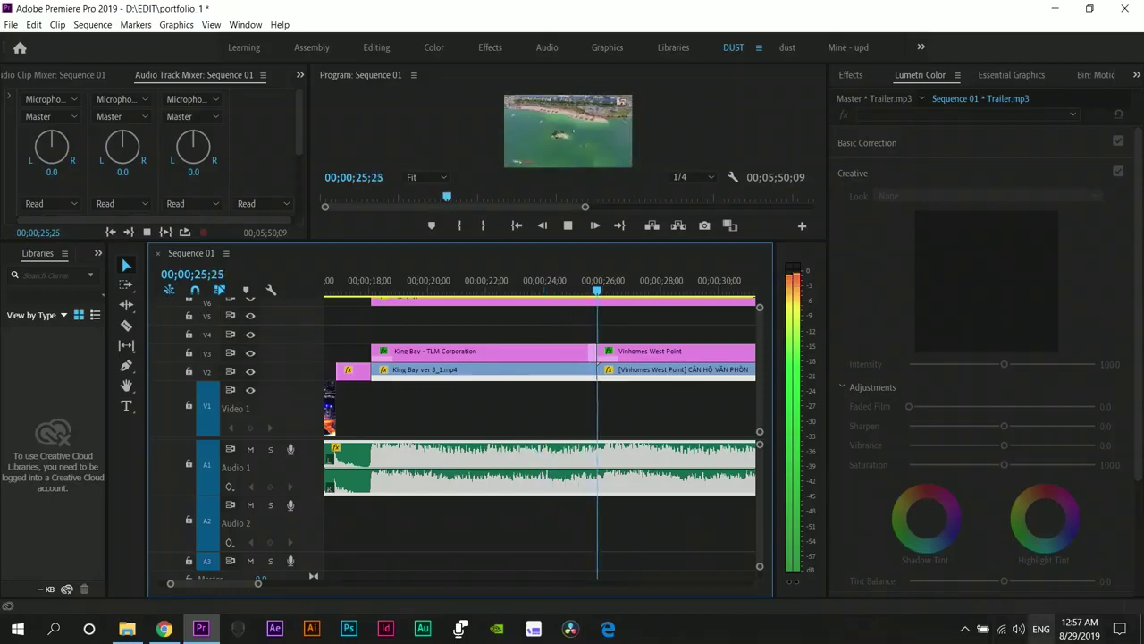
pyautogui.click(1018, 629)
pyautogui.scroll(-5, 1001, 581)
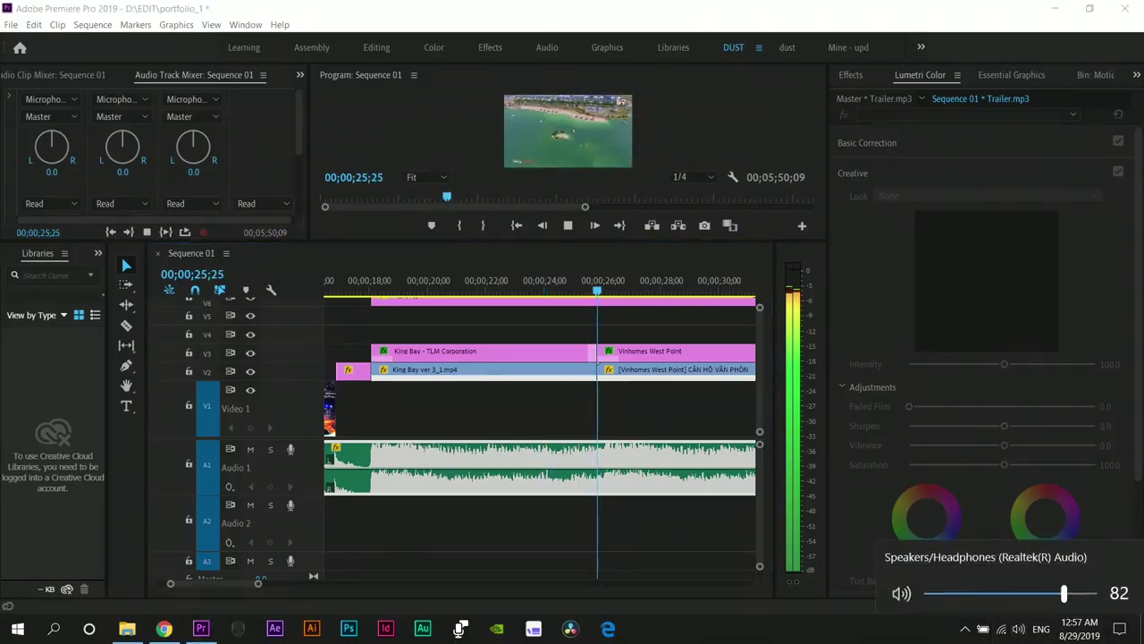
pyautogui.scroll(-5, 1001, 581)
pyautogui.scroll(-6, 1001, 581)
pyautogui.scroll(-10, 1001, 581)
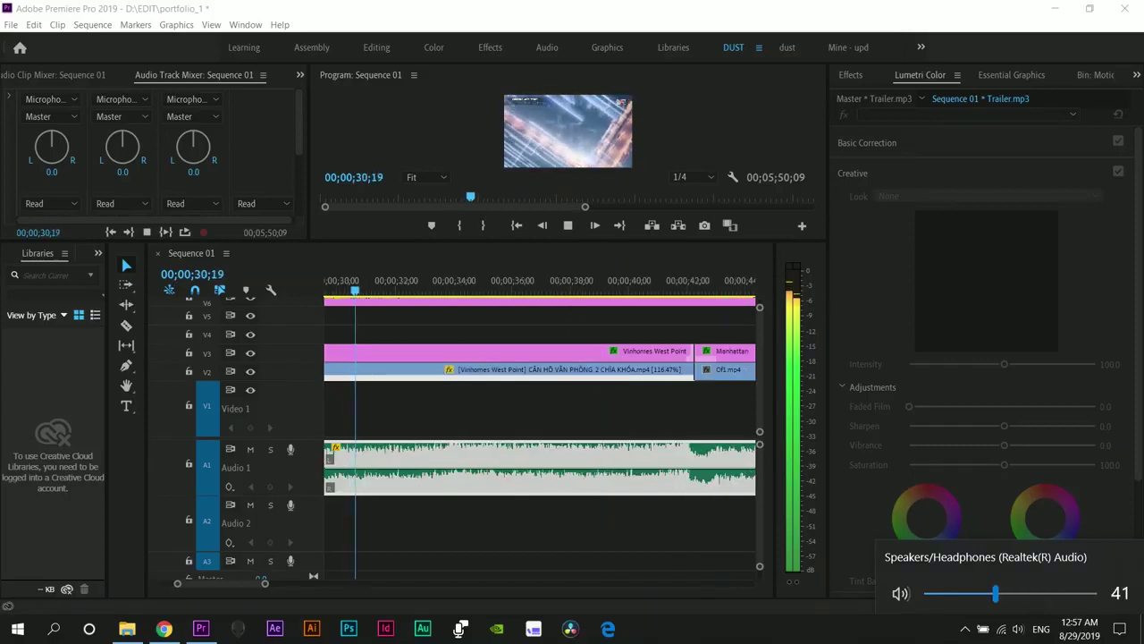
pyautogui.press('Escape')
pyautogui.press('space')
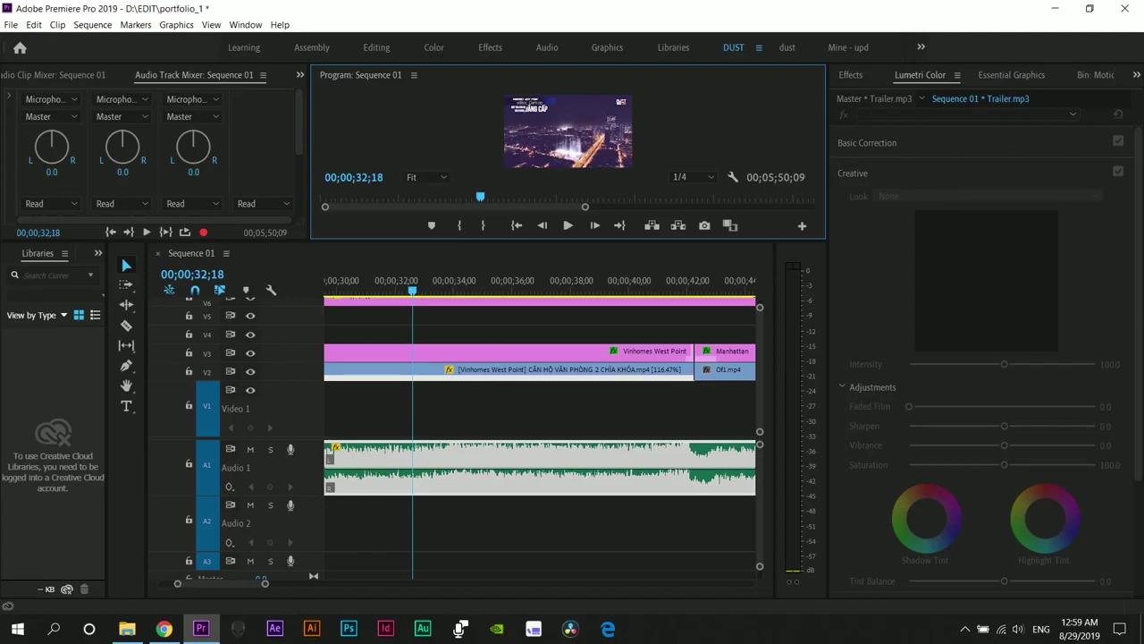
# - Widen the Program Monitor zoom bar, jump to 00;00;33;17, and zoom the timeline out
pyautogui.moveTo(584, 207); pyautogui.dragTo(811, 207)
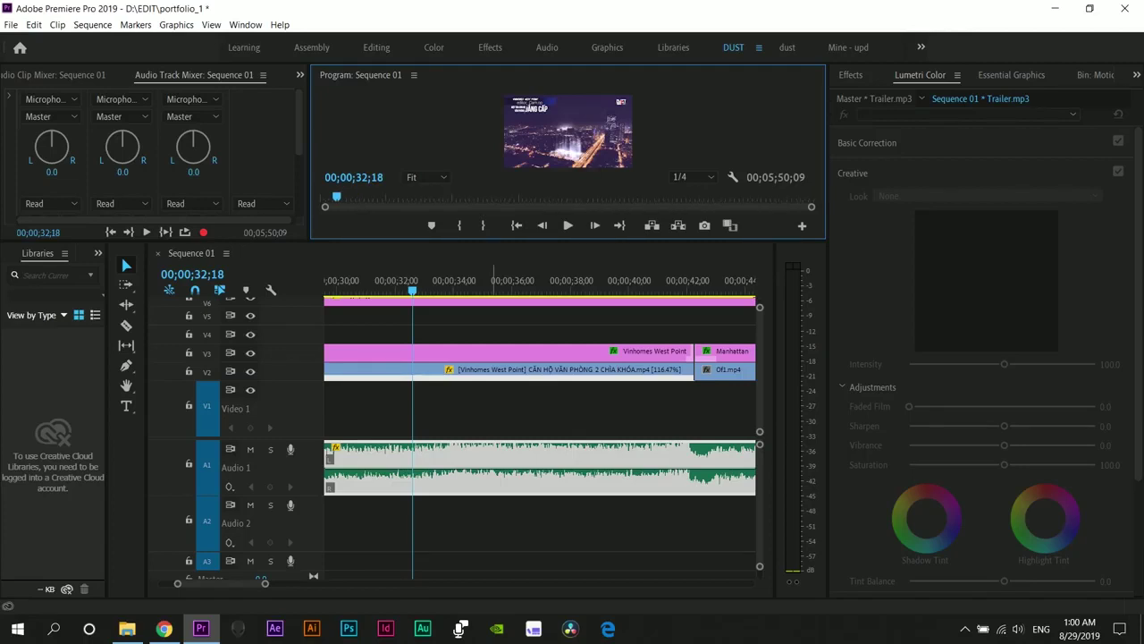
pyautogui.click(441, 281)
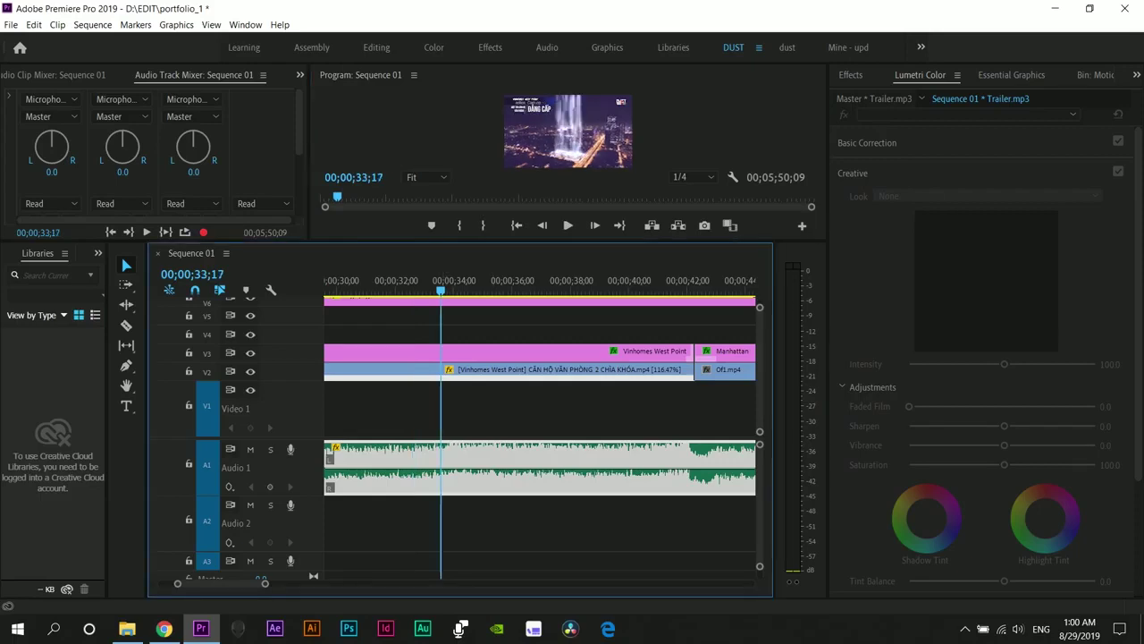
pyautogui.press('-')
pyautogui.press('-')
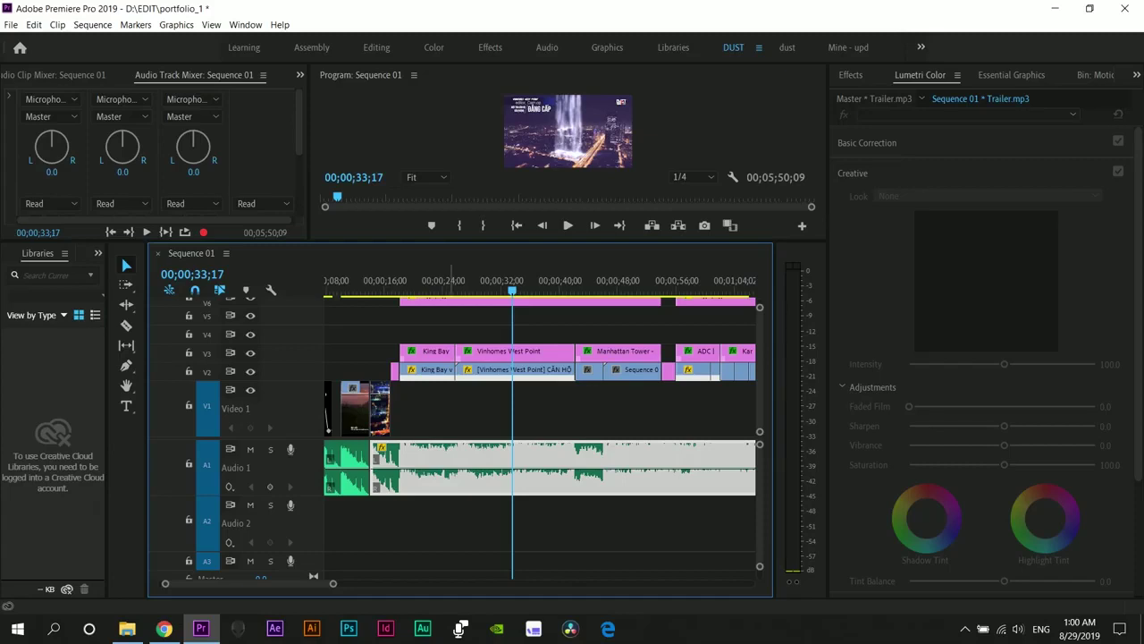
# - Play the reel's opening, then fit the whole sequence and step back a few frames to replay
pyautogui.press('space')
pyautogui.press('space')
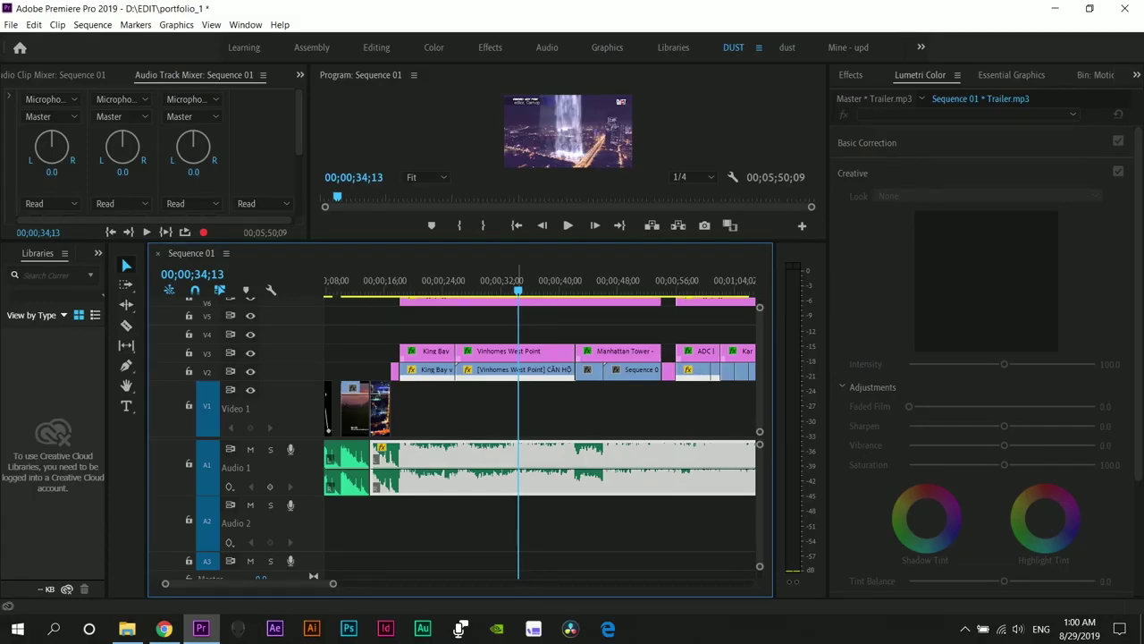
pyautogui.press('space')
pyautogui.press('space')
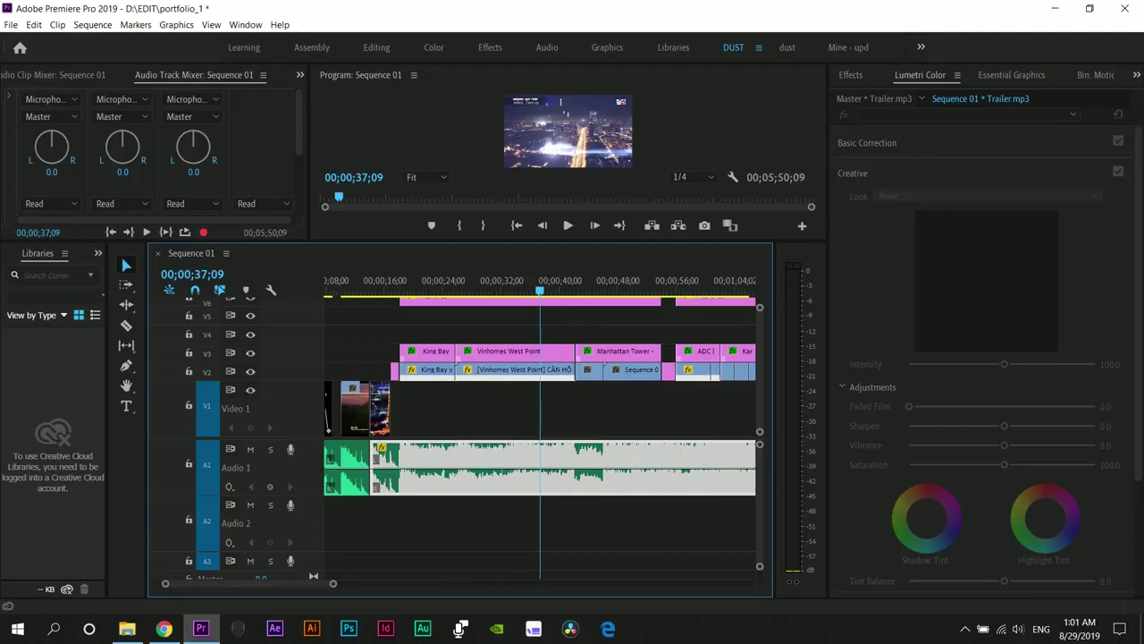
pyautogui.press('-')
pyautogui.press('-')
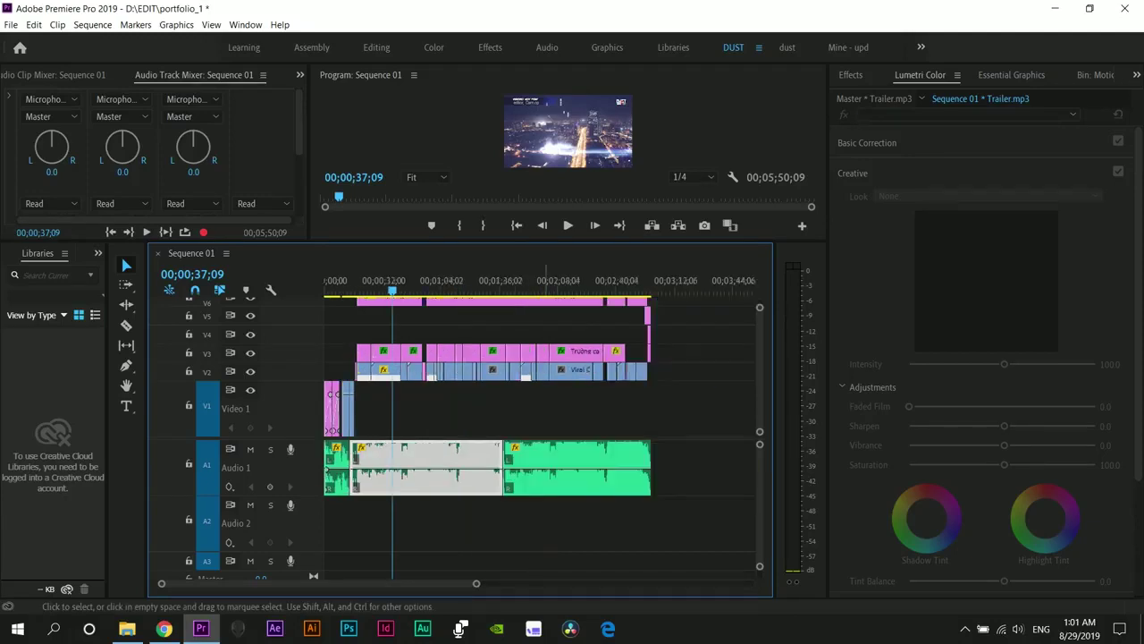
pyautogui.press('Left')
pyautogui.press('Left')
pyautogui.press('Left')
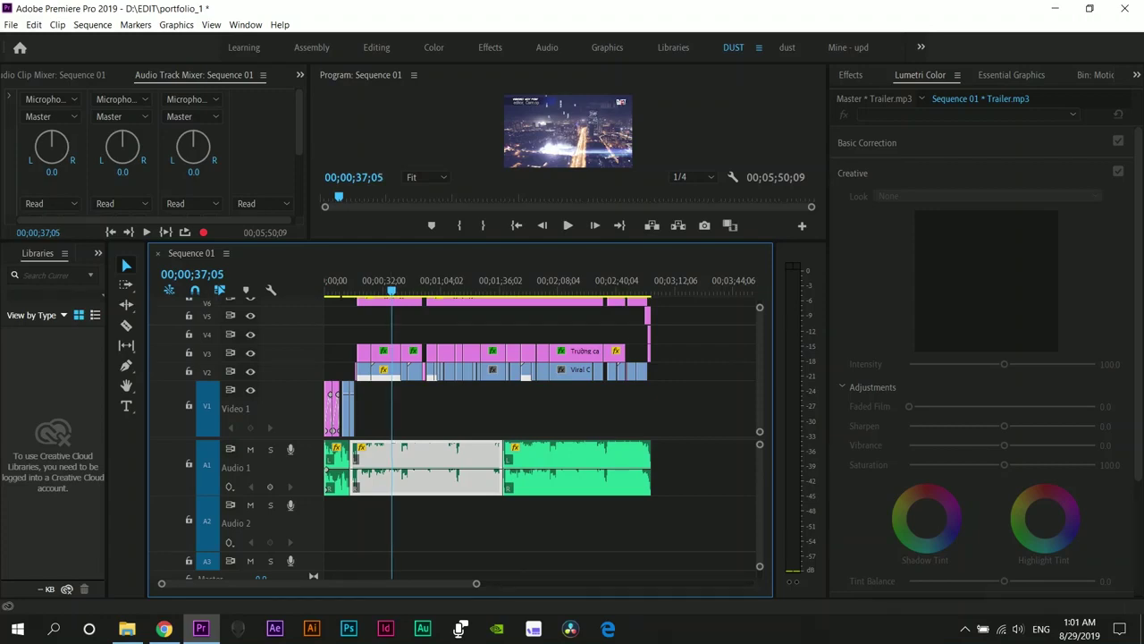
pyautogui.press('space')
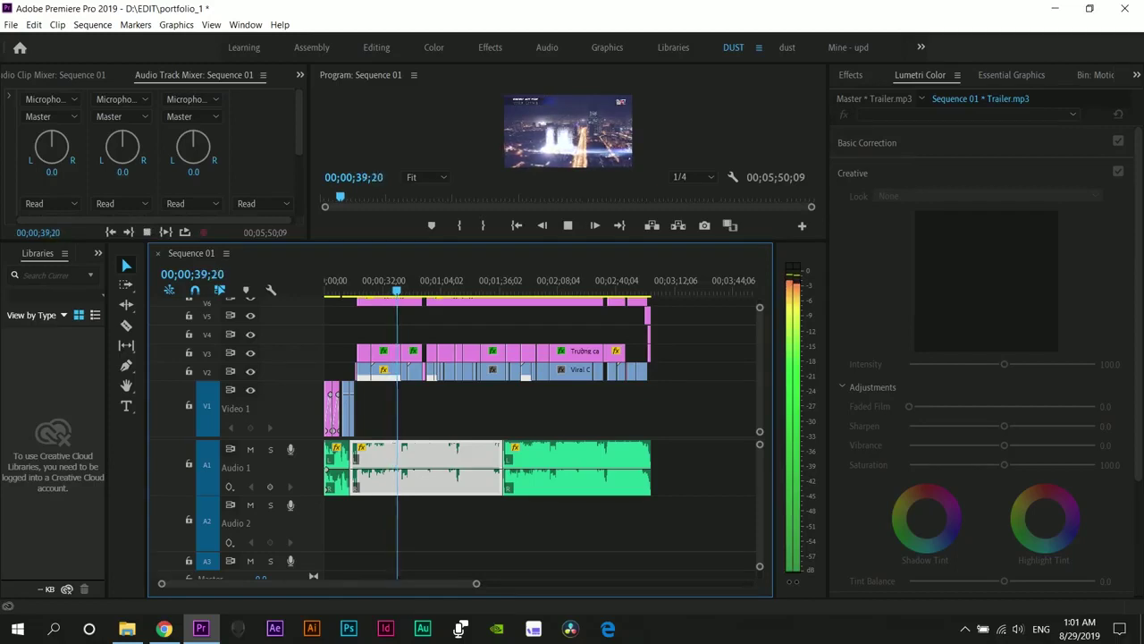
# - Zoom in around the playhead and enlarge Video 2 to show its keyframe lines, stopping at 00;00;50;13
pyautogui.press('=')
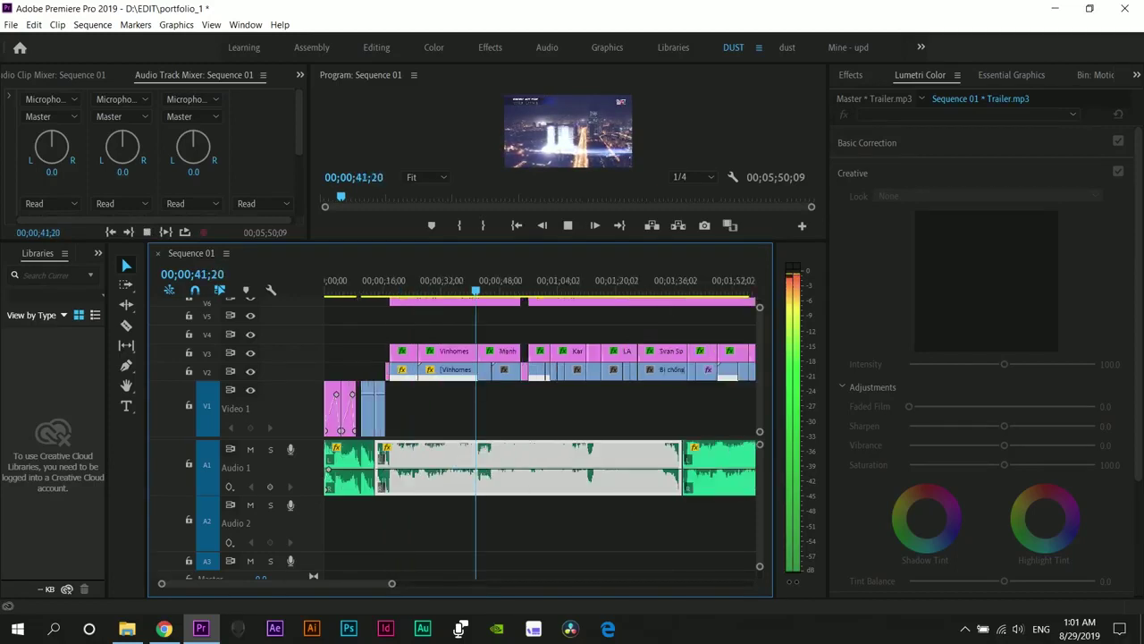
pyautogui.press('=')
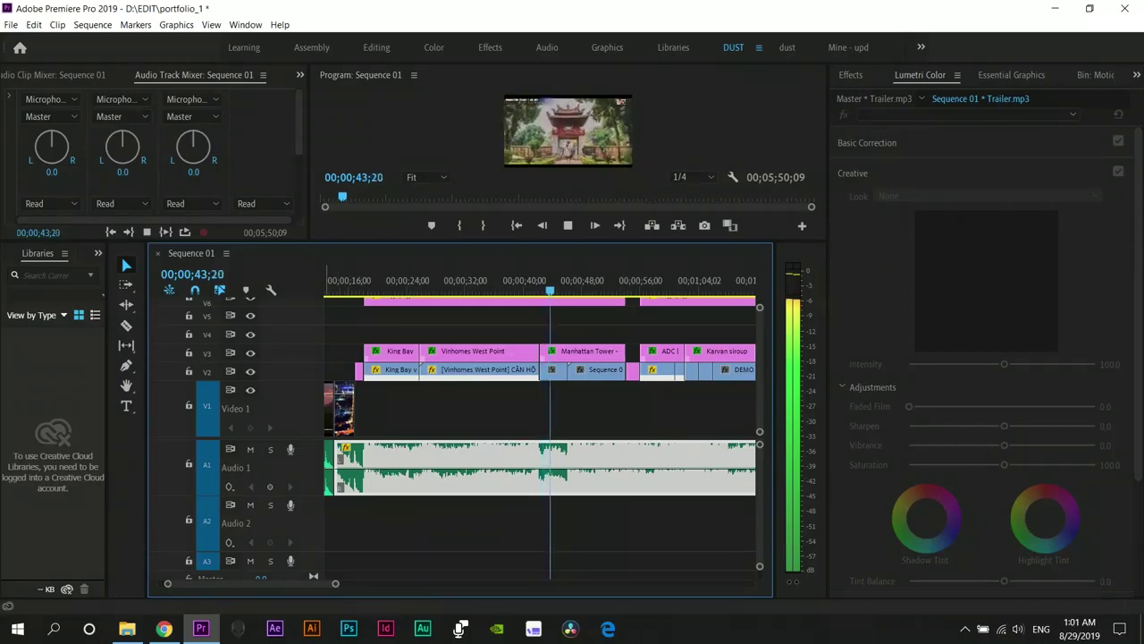
pyautogui.hotkey('ctrl', '=')
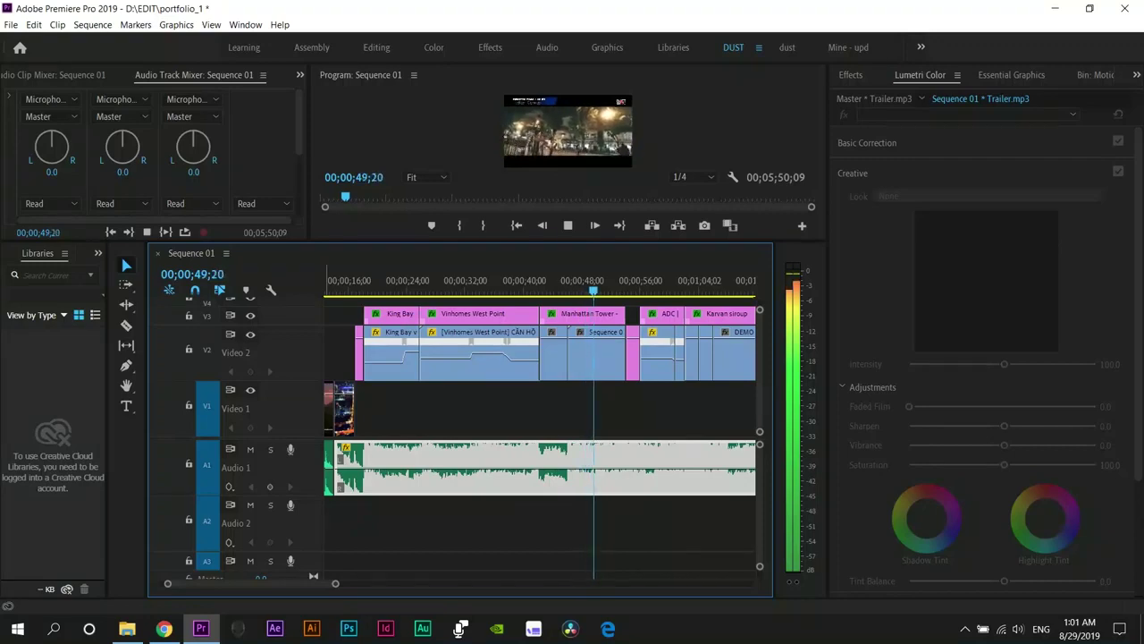
pyautogui.press('space')
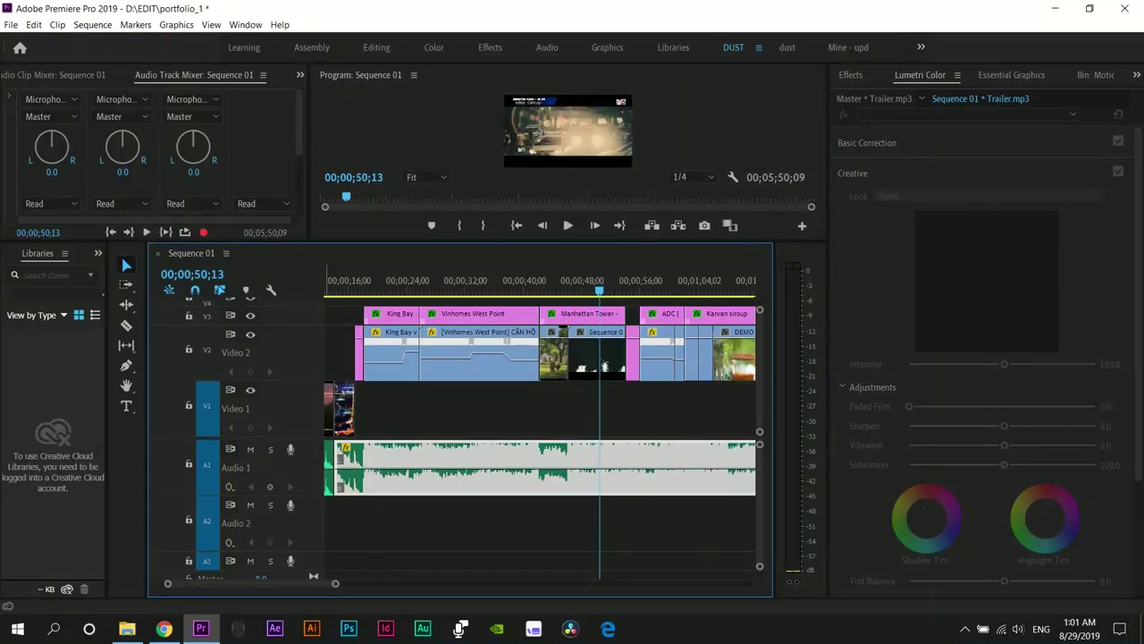
# - Zoom in on the Manhattan Tower section and play a couple of seconds of it
pyautogui.press('=')
pyautogui.press('=')
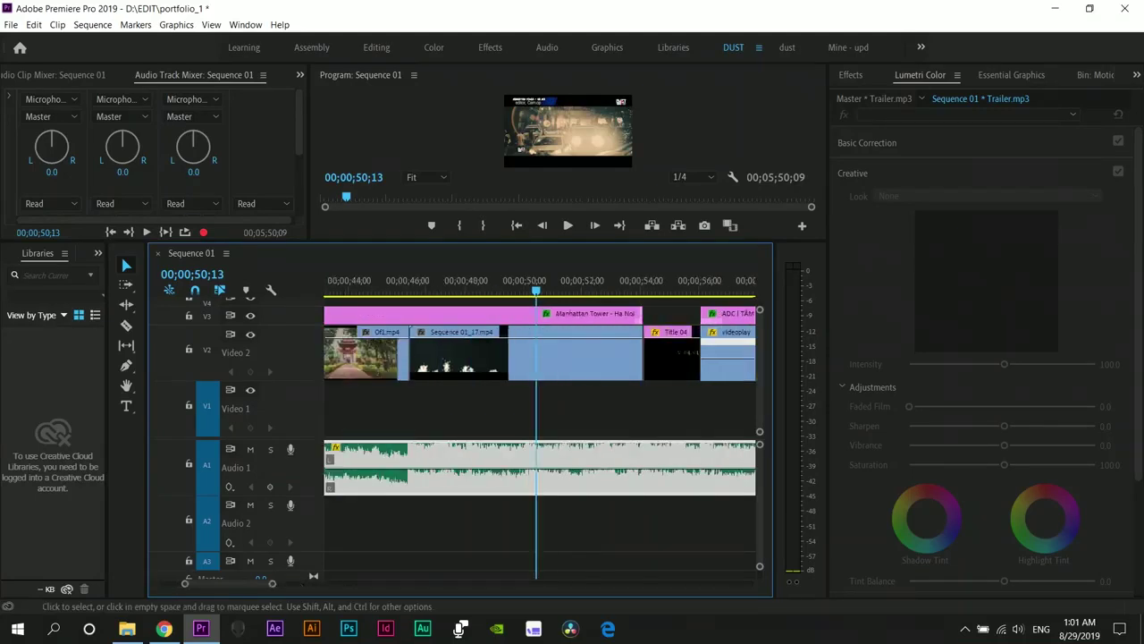
pyautogui.press('space')
pyautogui.press('space')
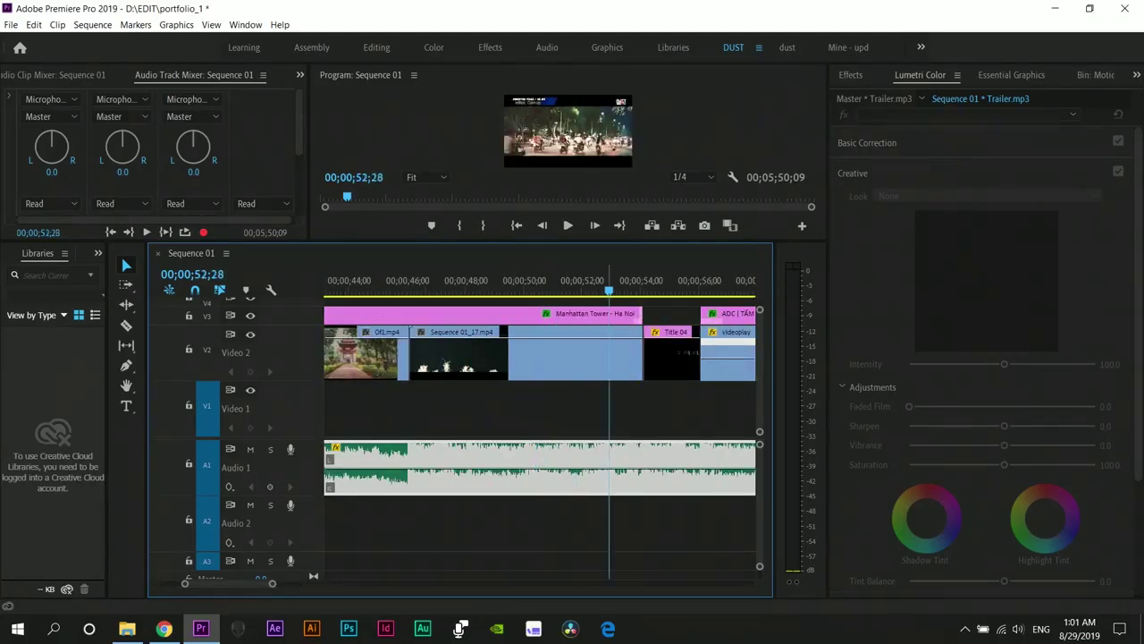
pyautogui.press('-')
# - Fast-forward to the Karvan siroup clip near 1:09 and step ahead to 00;01;10;22
pyautogui.press('l')
pyautogui.press('l')
pyautogui.press('l')
pyautogui.press('k')
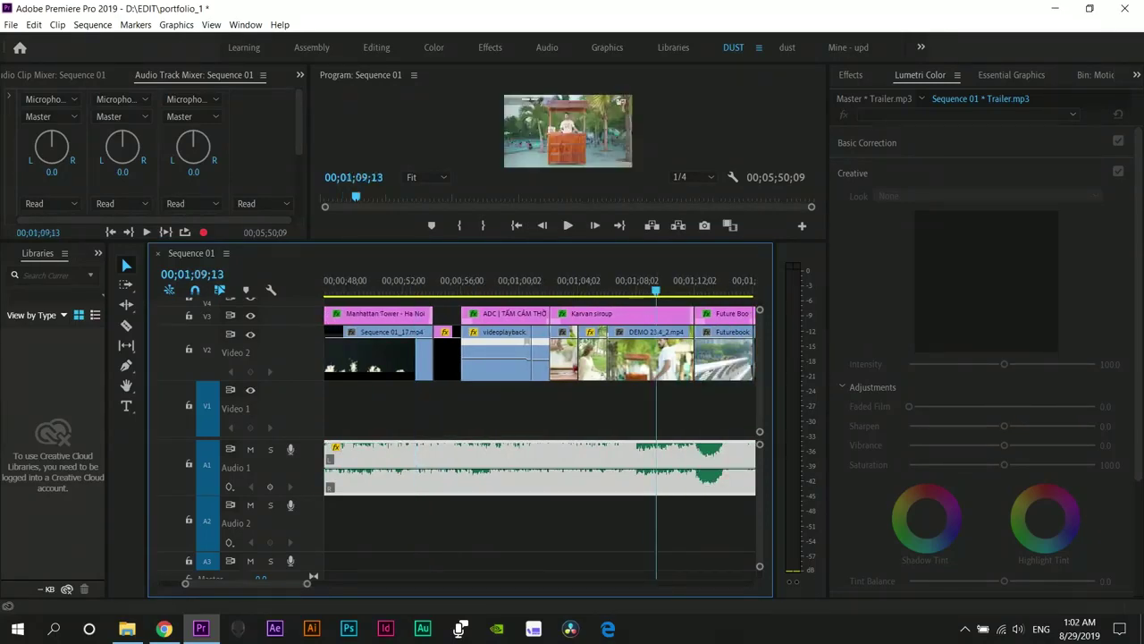
pyautogui.press('=')
pyautogui.press('=')
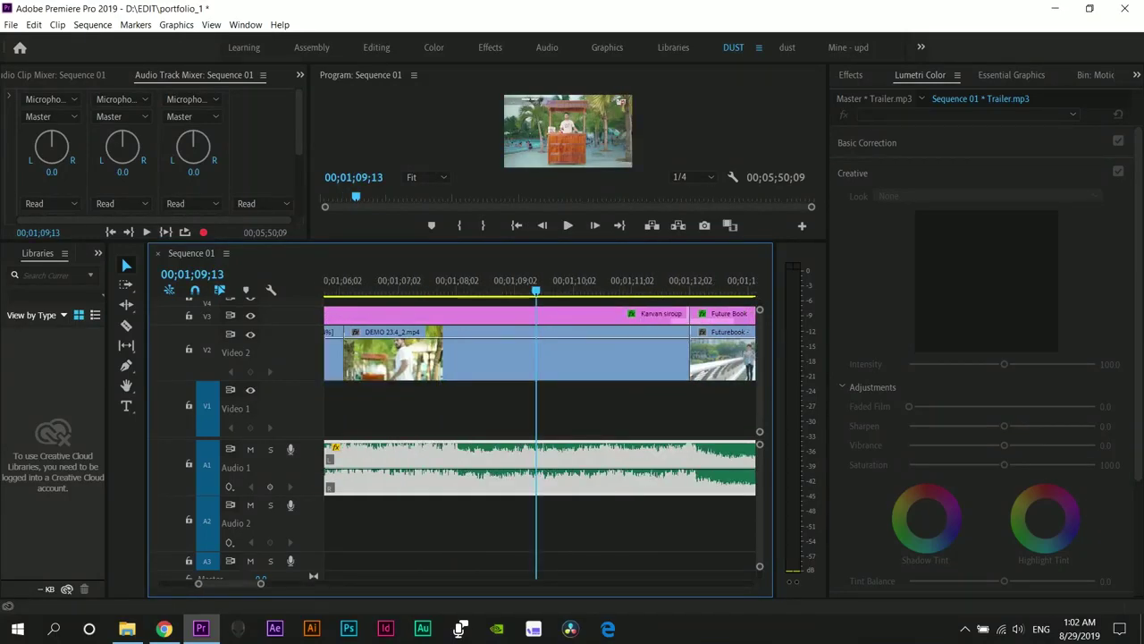
pyautogui.press('-')
pyautogui.press('-')
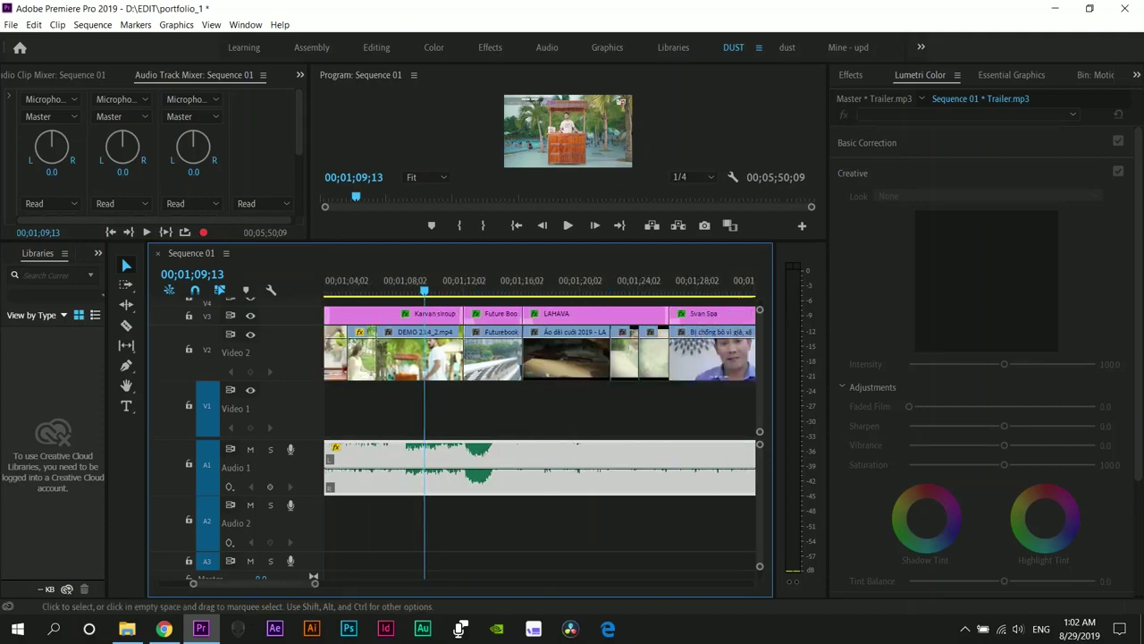
pyautogui.press('Down')
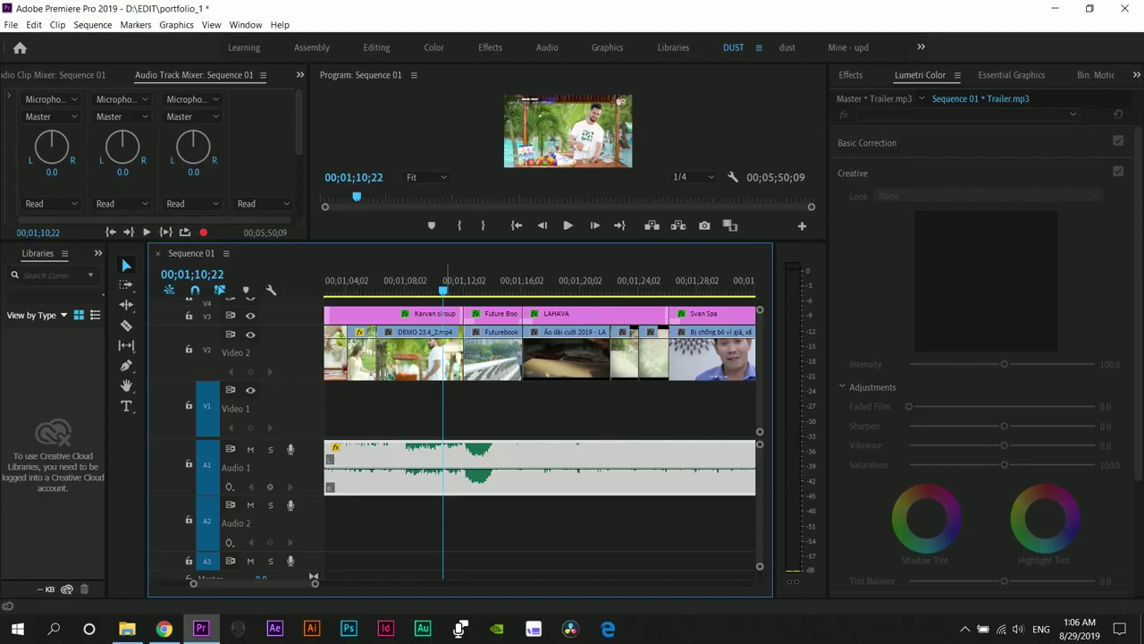
# - Play from the start of the Svan Spa clip, zooming the timeline out to see more clips
pyautogui.click(669, 284)
pyautogui.press('space')
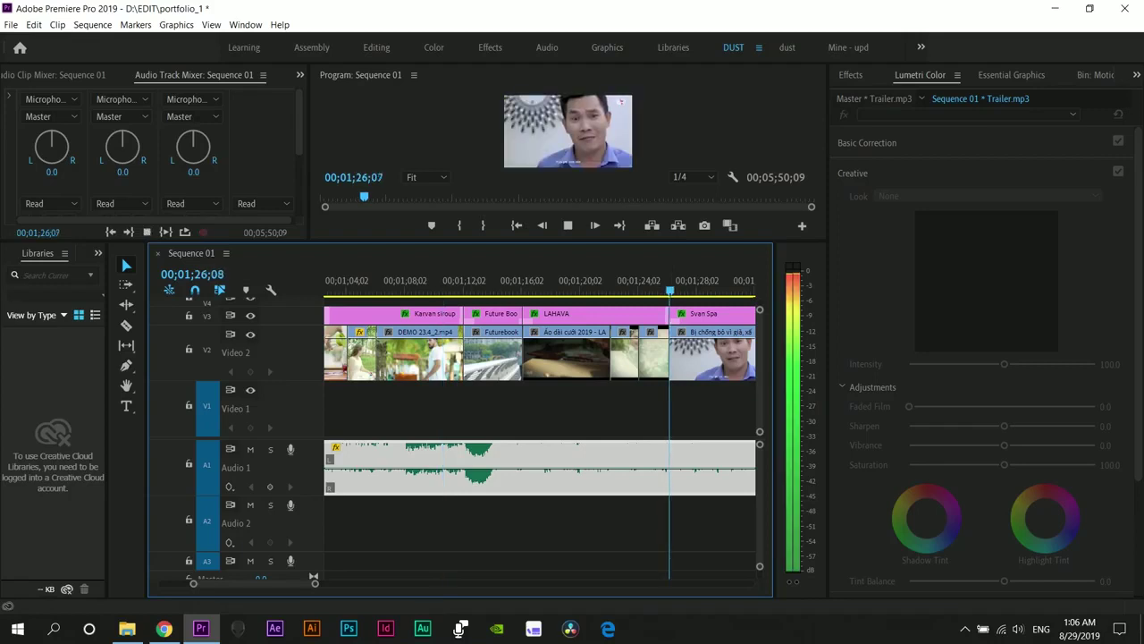
pyautogui.press('space')
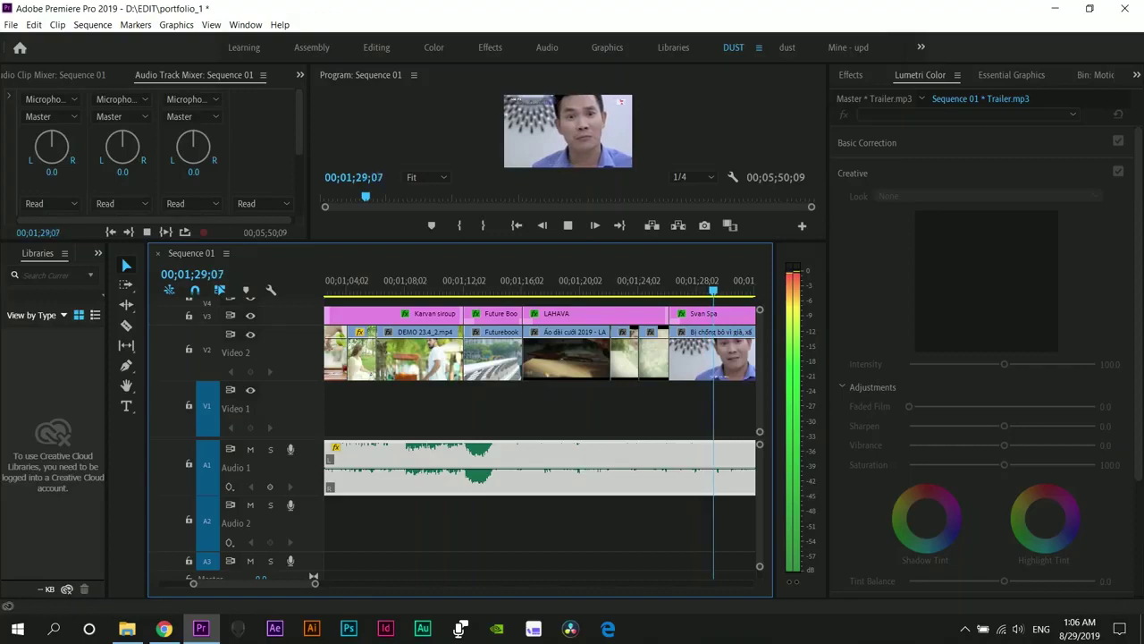
pyautogui.press('-')
pyautogui.press('space')
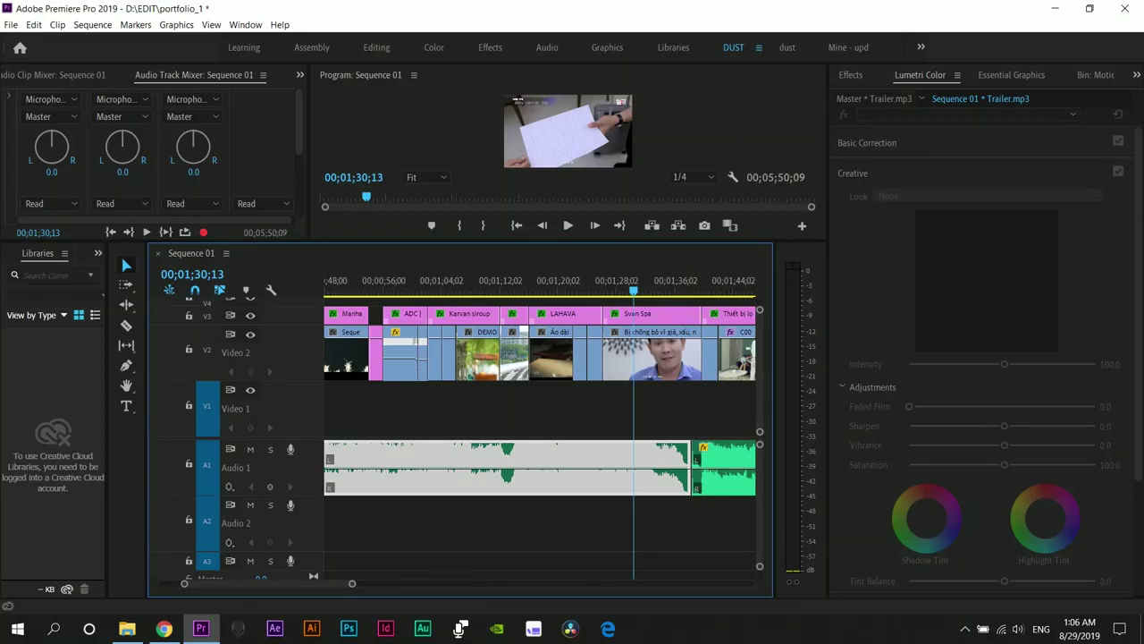
# - Zoom to around 1:30 and play on to the C0003.MP4 clip at 00;01;44;12
pyautogui.press('-')
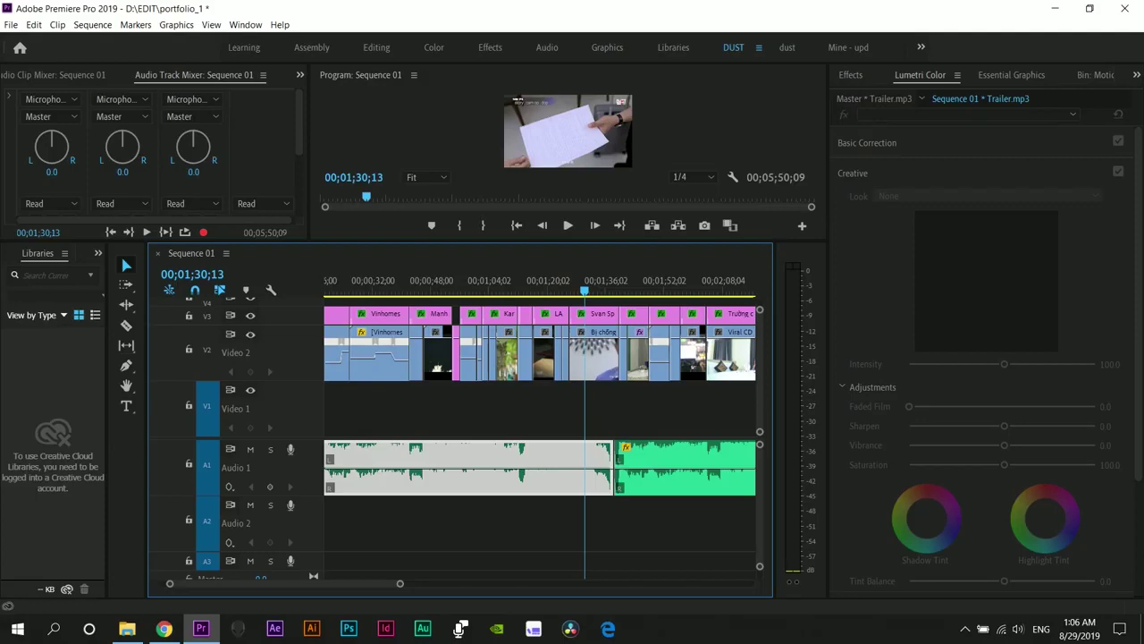
pyautogui.press('=')
pyautogui.press('=')
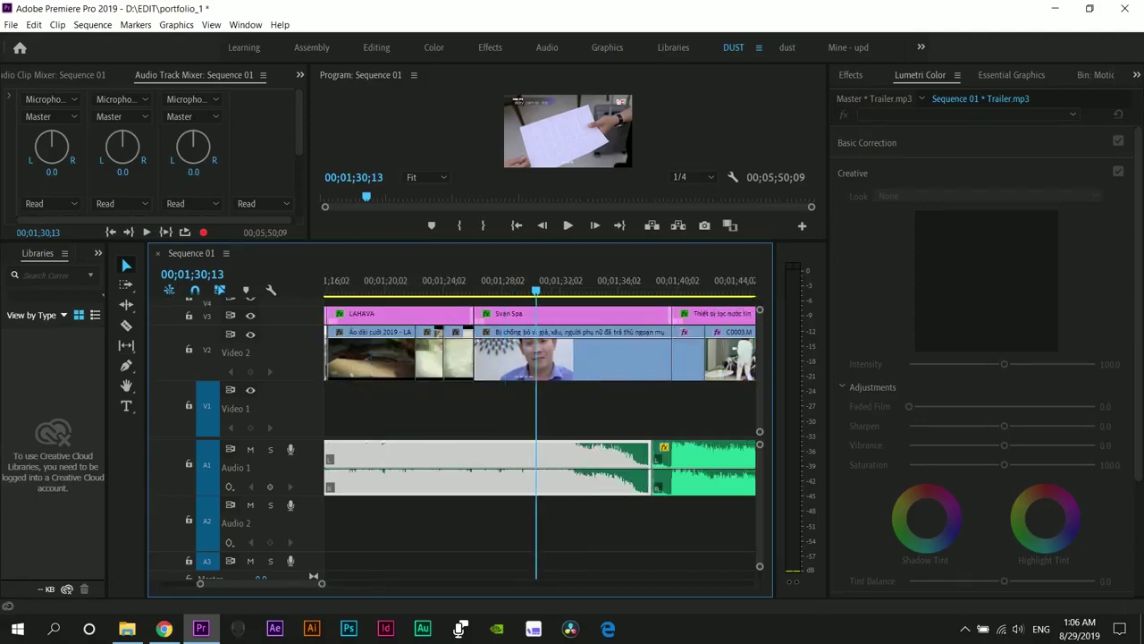
pyautogui.press('space')
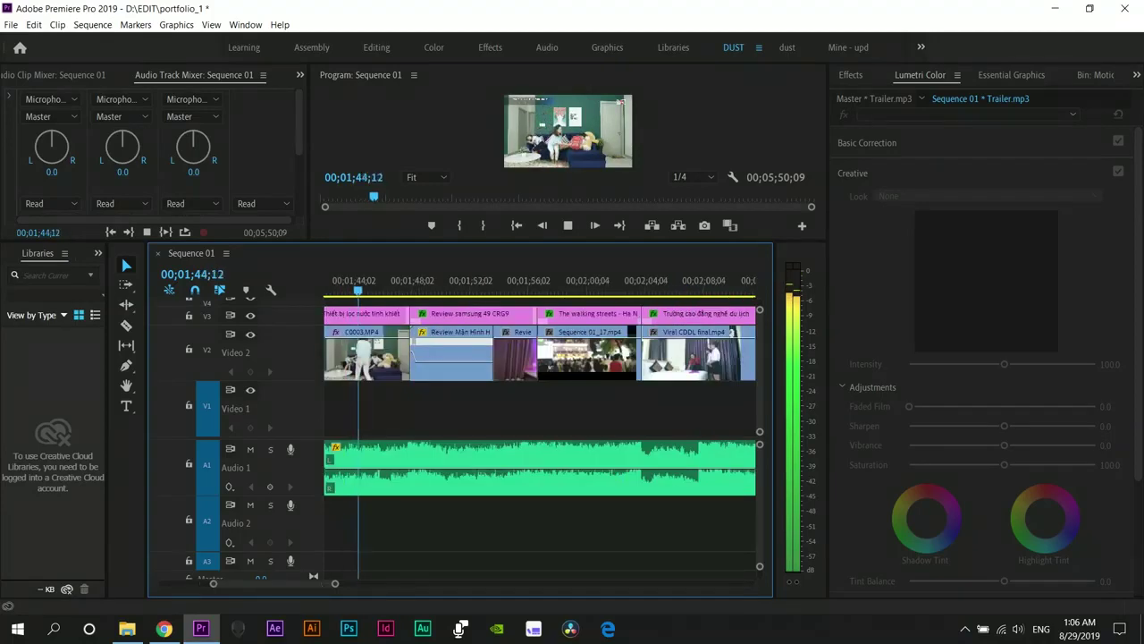
pyautogui.press('space')
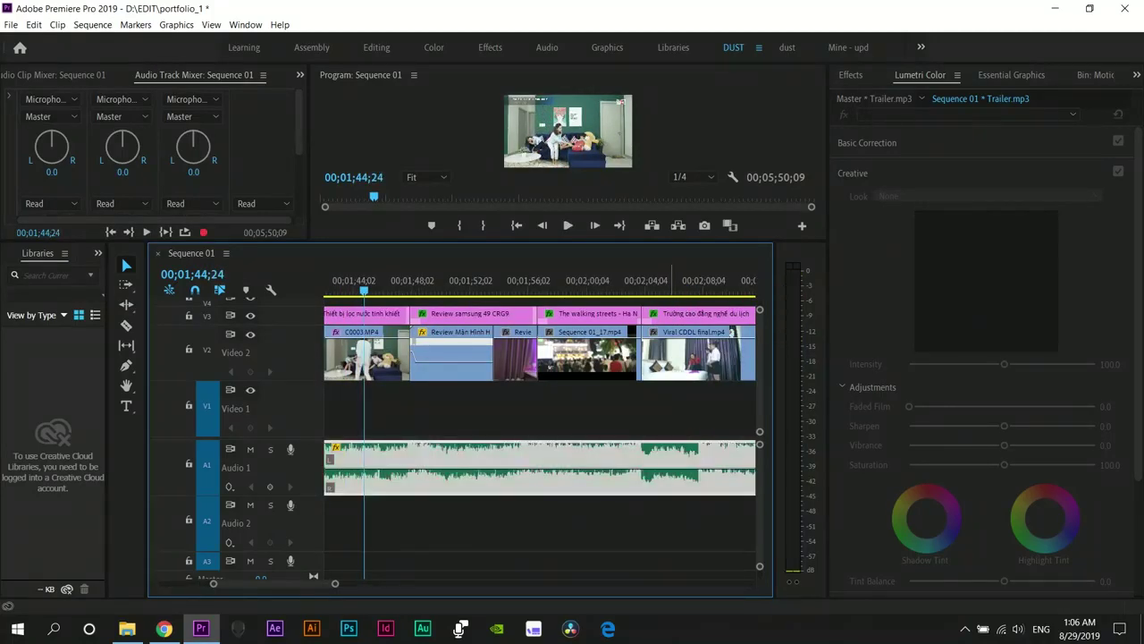